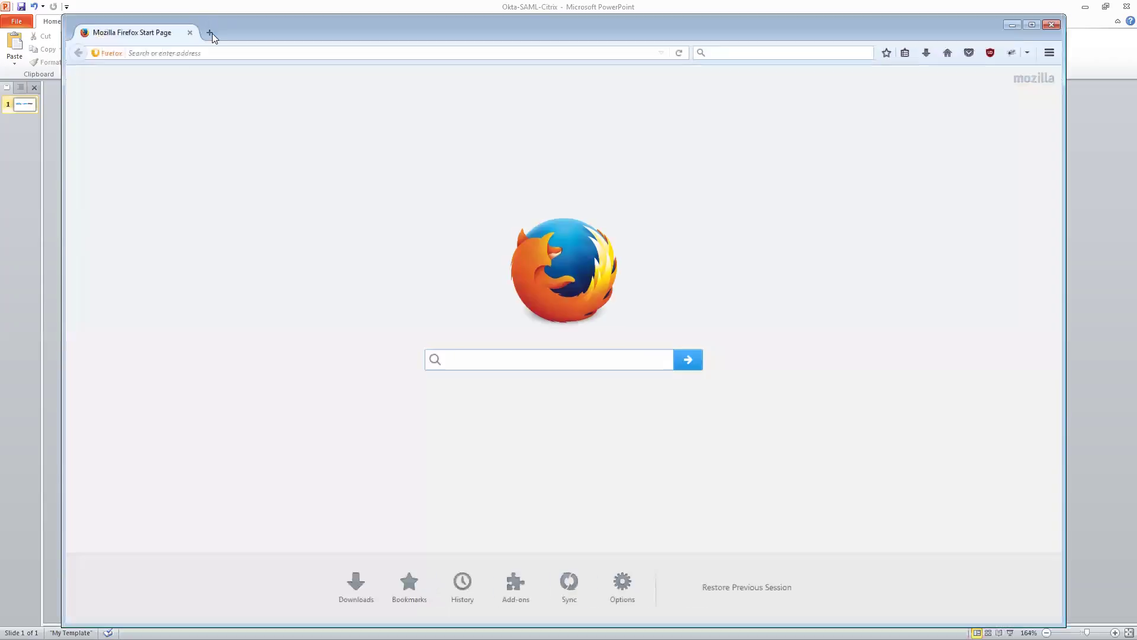
Step: Close the leftover Start Page tab and launch the Citrix SAML shortcut from the New Tab page
click(209, 32)
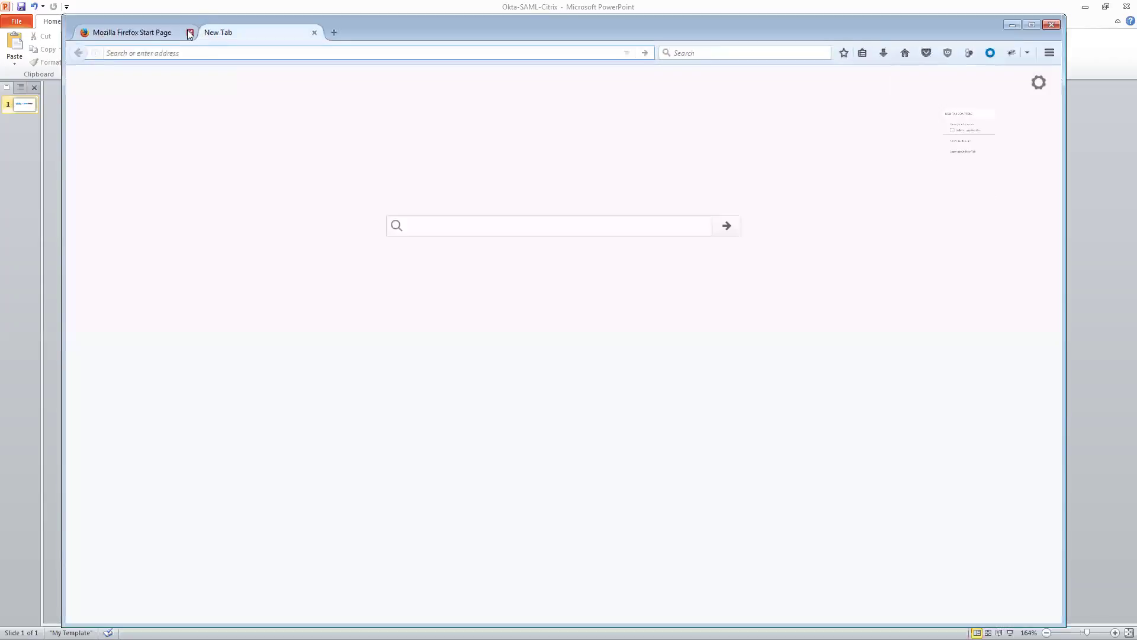
click(189, 33)
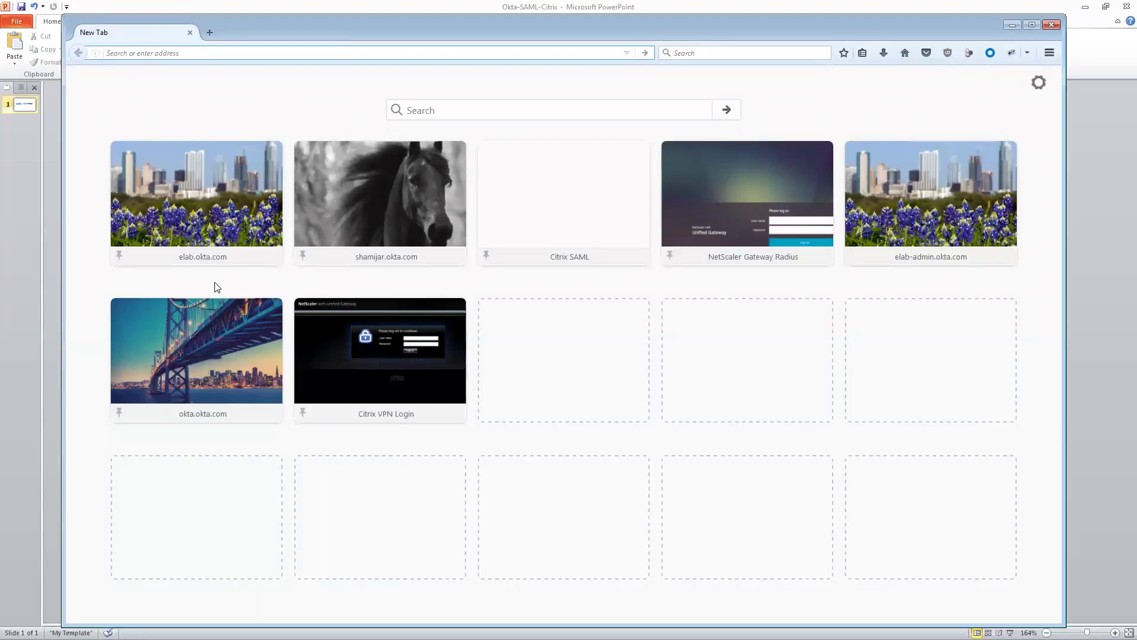
click(577, 206)
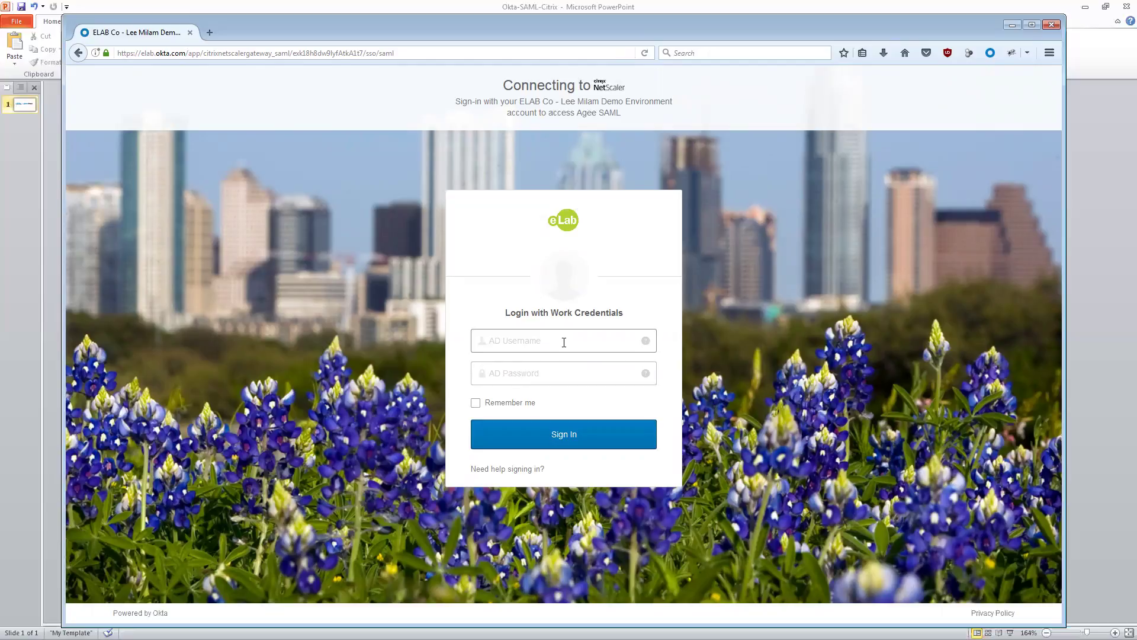
Step: Fill in the AD username and the account password on the eLab sign-in form
text(rick)
key(Tab)
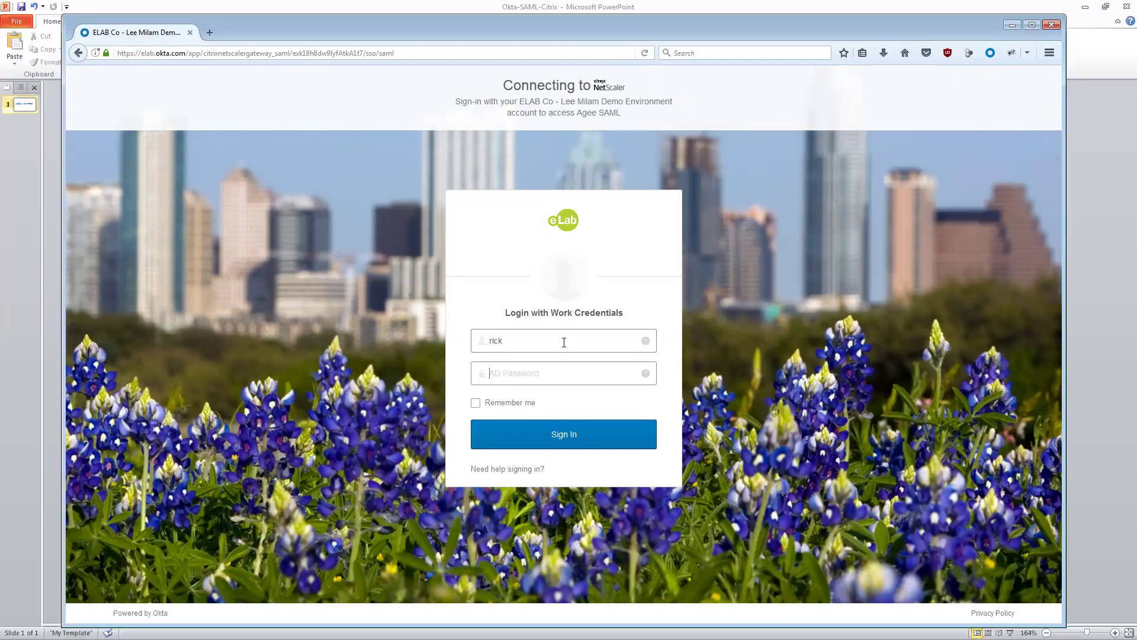
text(********)
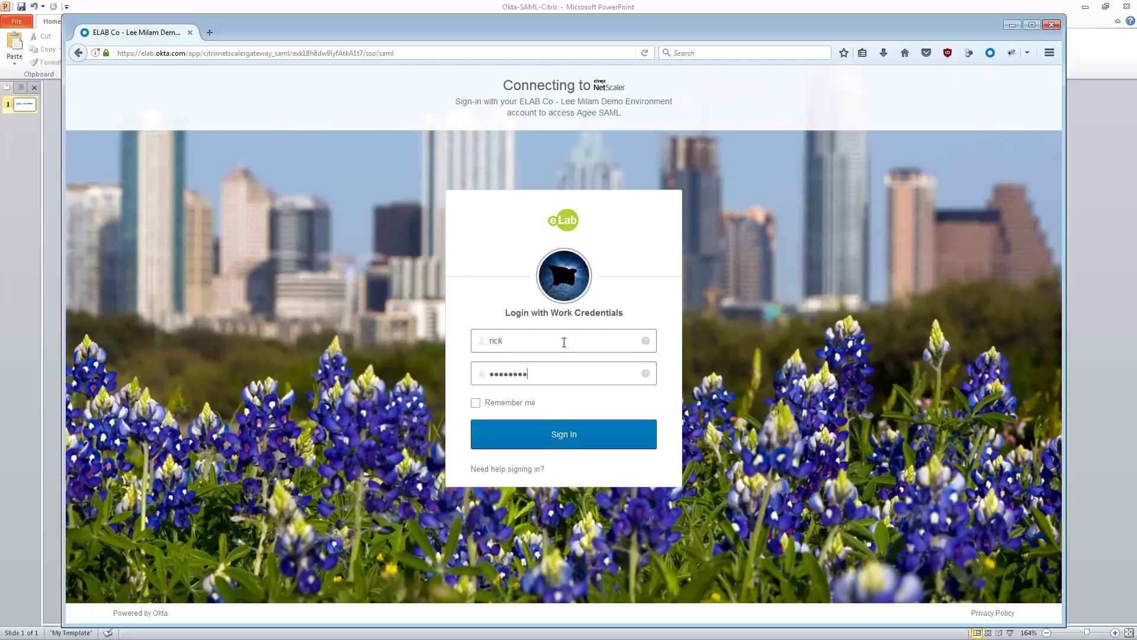
text(*)
Step: Sign in, browse the authentication factor list, and keep Okta Verify as the second factor
click(573, 430)
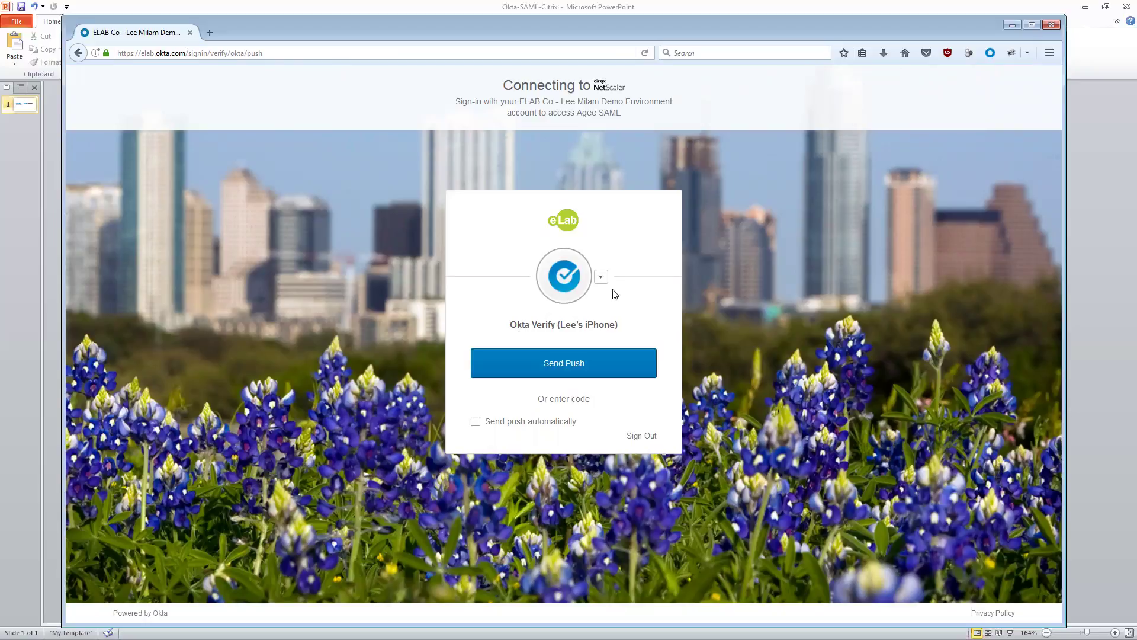
click(600, 276)
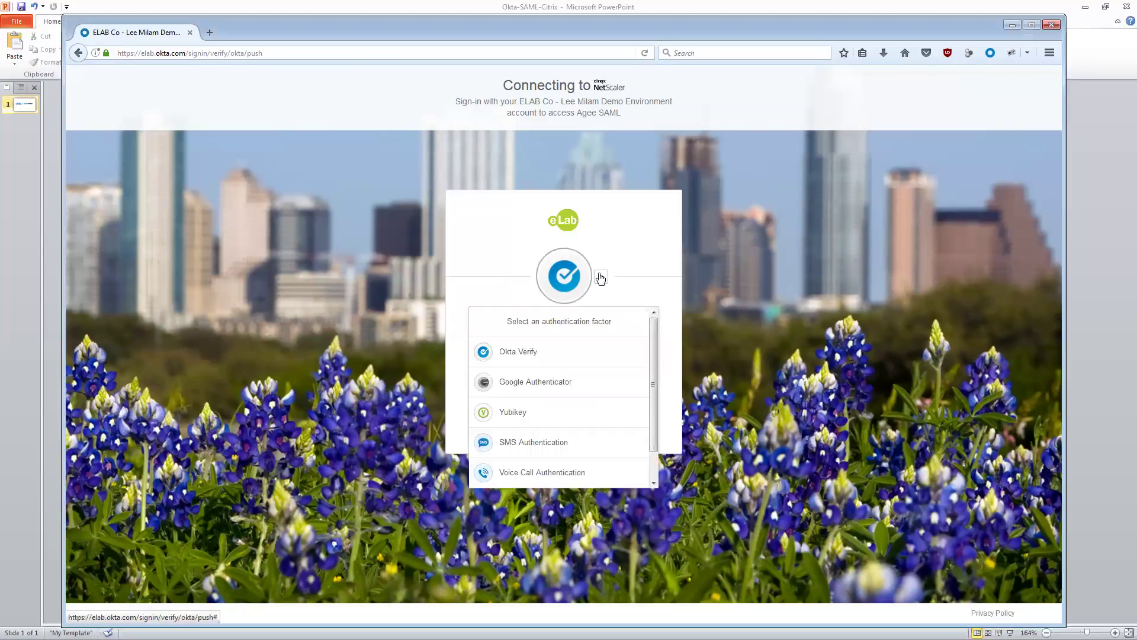
drag(651, 340, 654, 366)
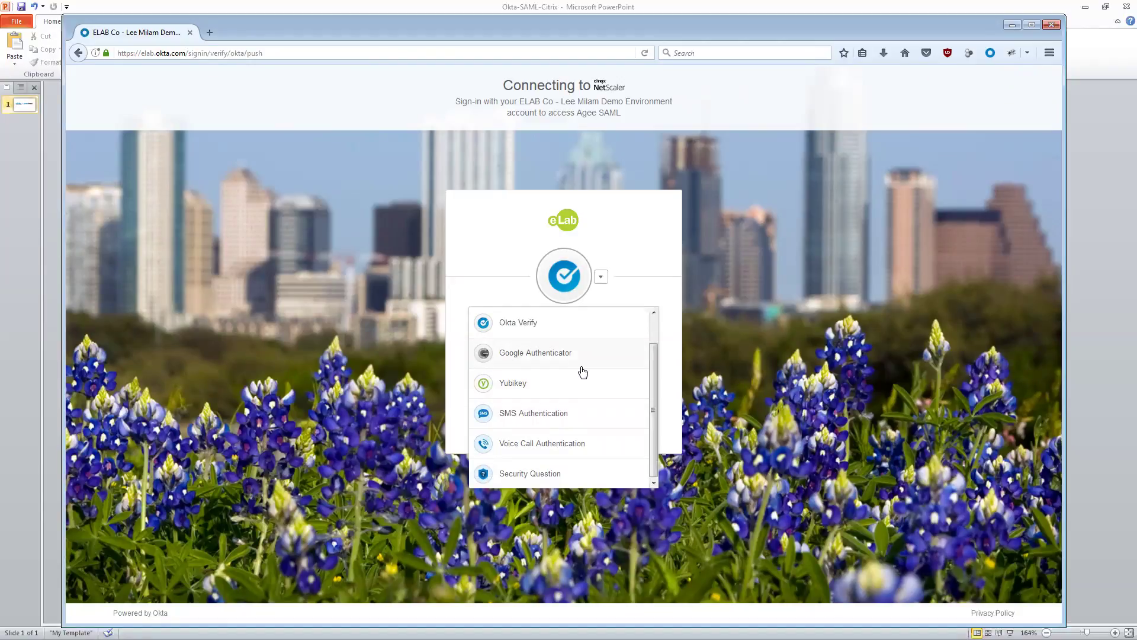
click(580, 327)
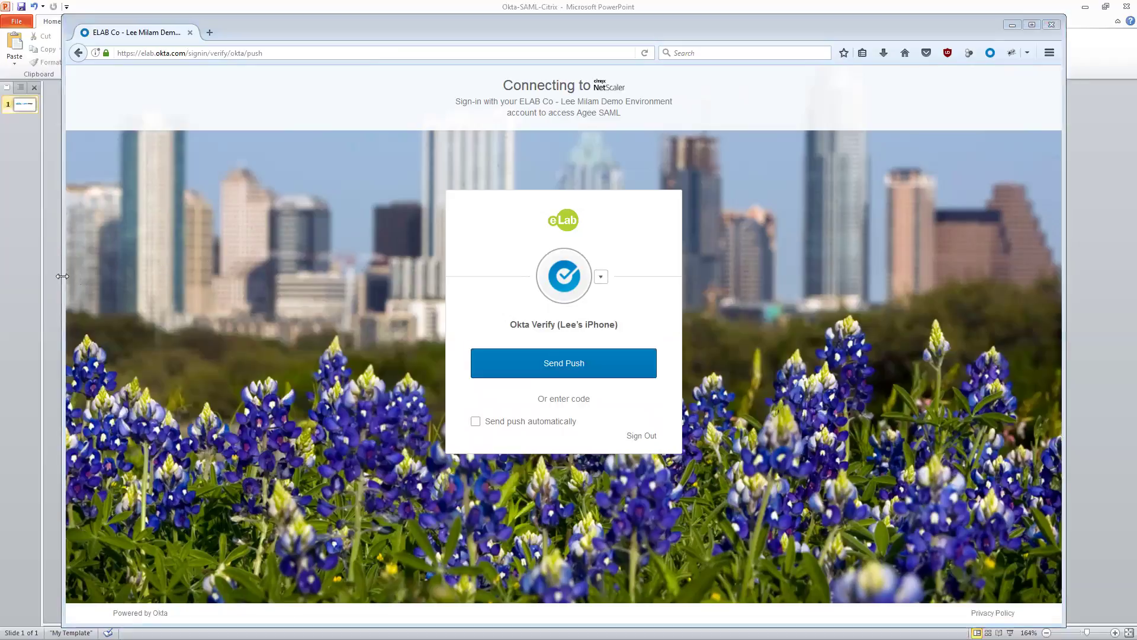
Step: Narrow the browser to show the mirrored phone and send the Okta Verify push
drag(62, 276, 293, 276)
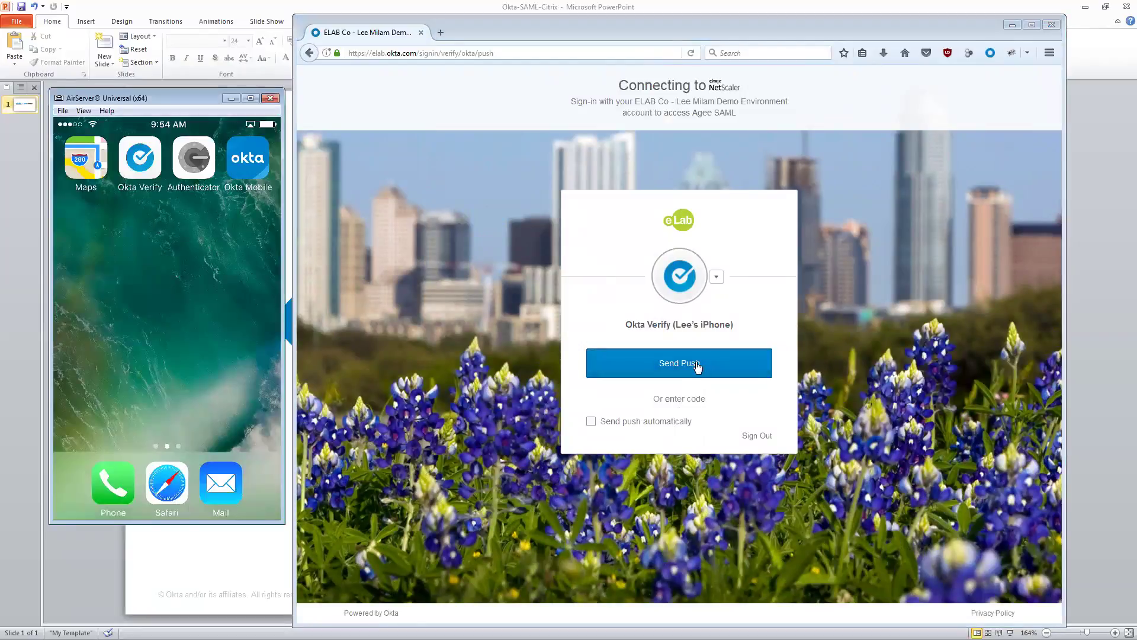
click(697, 366)
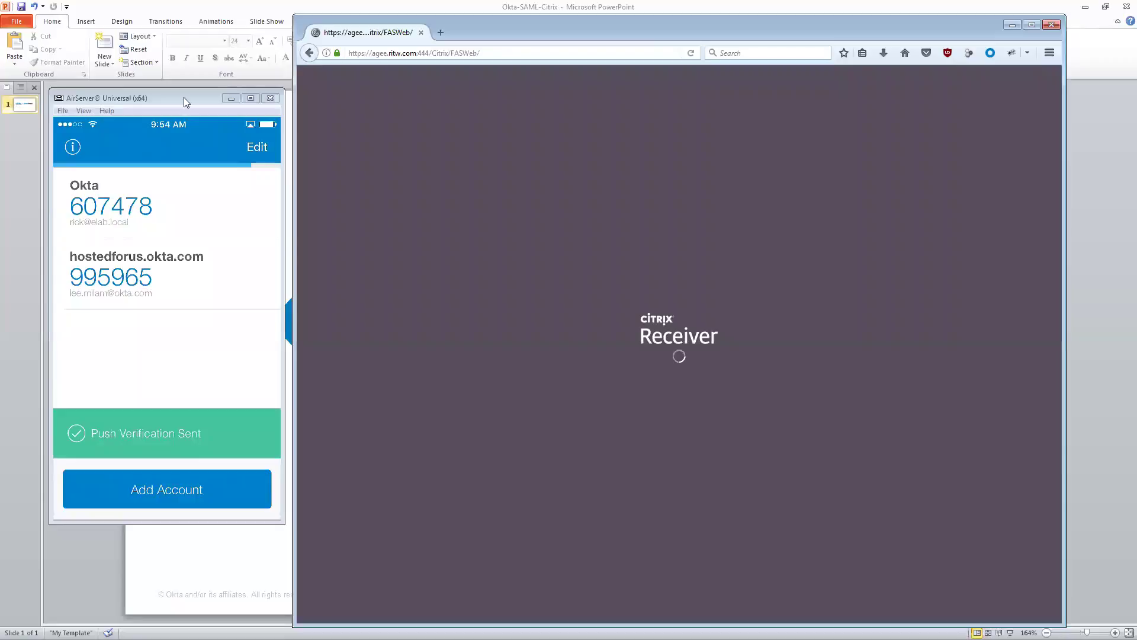
Step: Restore the full-width browser, view StoreFront's Desktops and Apps lists, then close Firefox
click(183, 97)
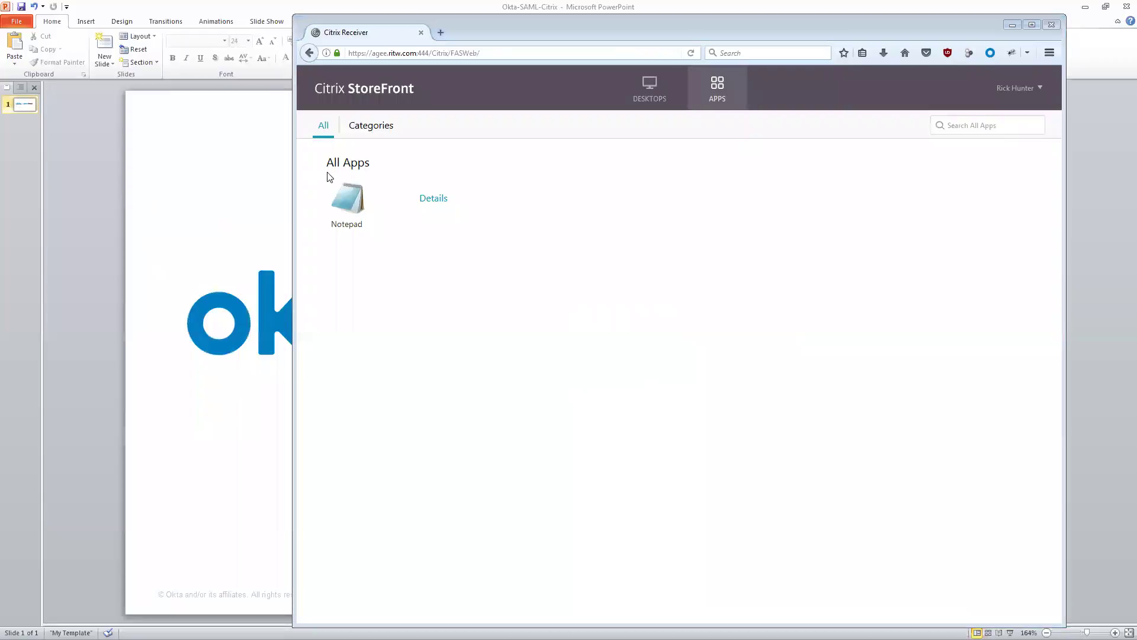
drag(292, 183, 79, 183)
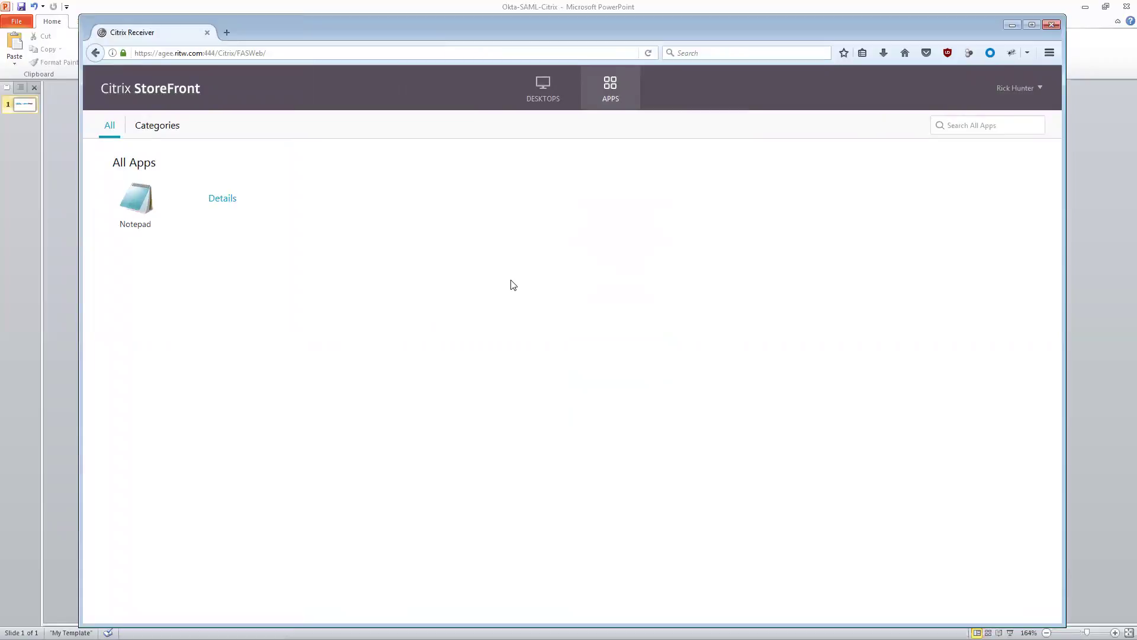
click(540, 96)
click(623, 92)
click(1052, 25)
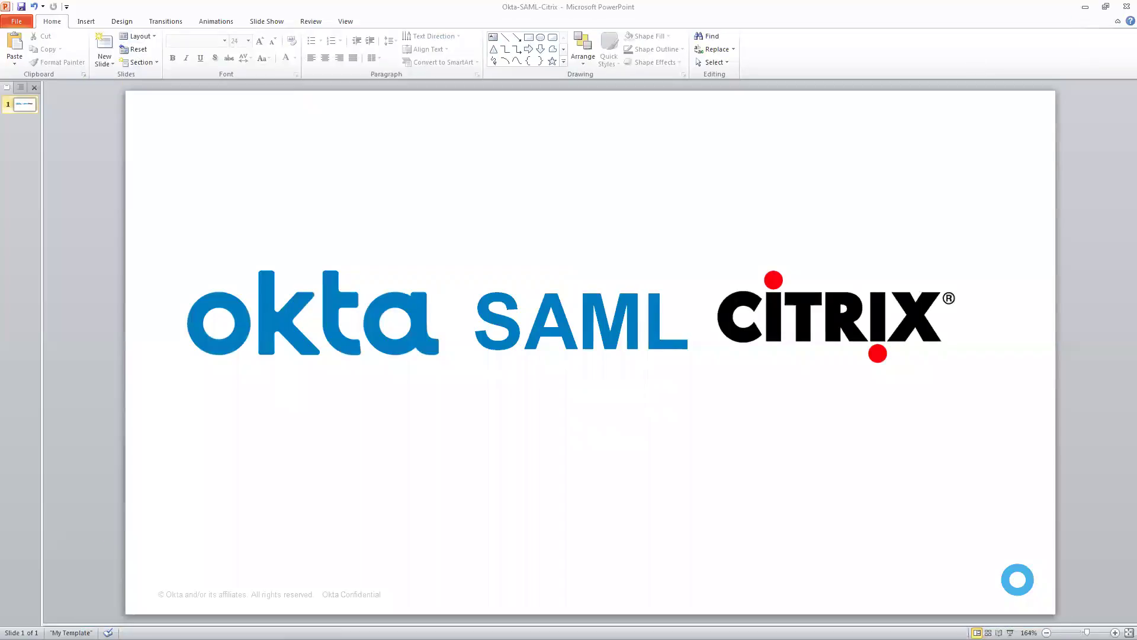
Step: In paint.net, sketch flow arrows: user to DMZ, DMZ to Okta, Okta to DMZ, NetScaler to Citrix
key(alt+Tab)
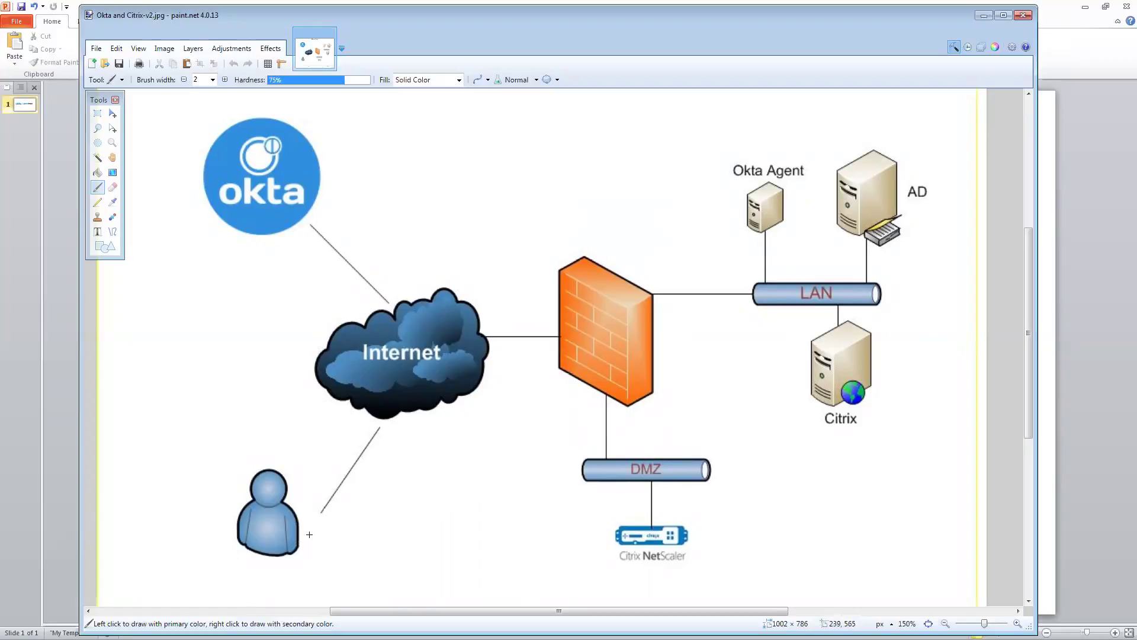
mouse_move(309, 534)
mouse_down()
mouse_move(572, 486)
mouse_move(551, 504)
mouse_up()
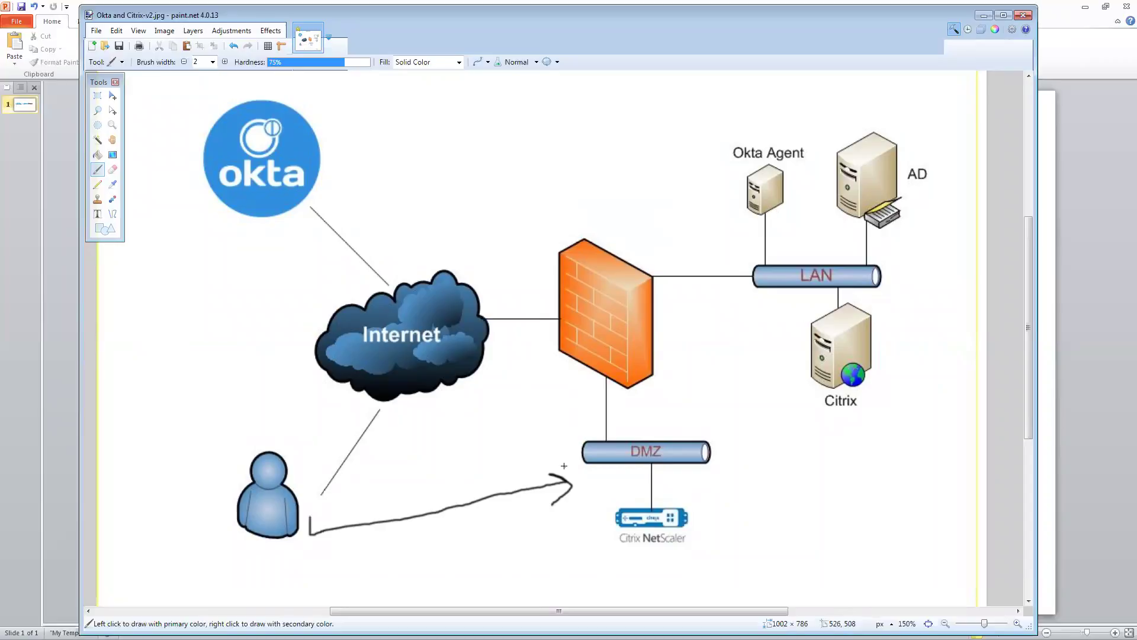
mouse_move(564, 465)
mouse_down()
mouse_move(331, 421)
mouse_move(256, 223)
mouse_move(244, 231)
mouse_move(270, 225)
mouse_move(274, 238)
mouse_up()
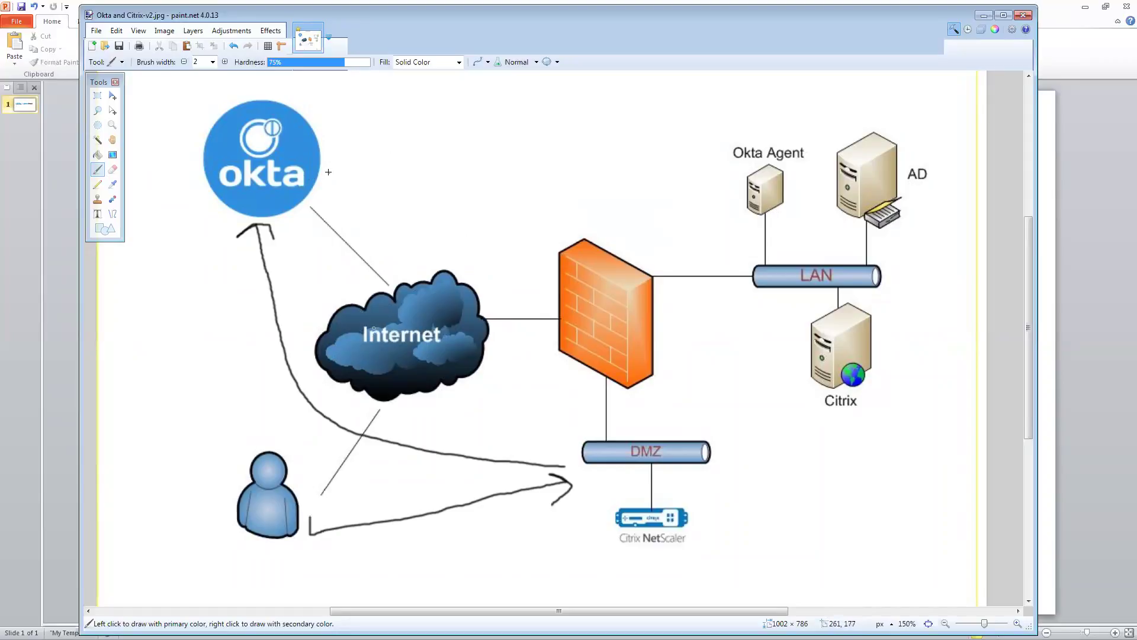
mouse_move(328, 171)
mouse_down()
mouse_move(421, 198)
mouse_move(490, 280)
mouse_move(587, 483)
mouse_move(588, 470)
mouse_move(565, 476)
mouse_up()
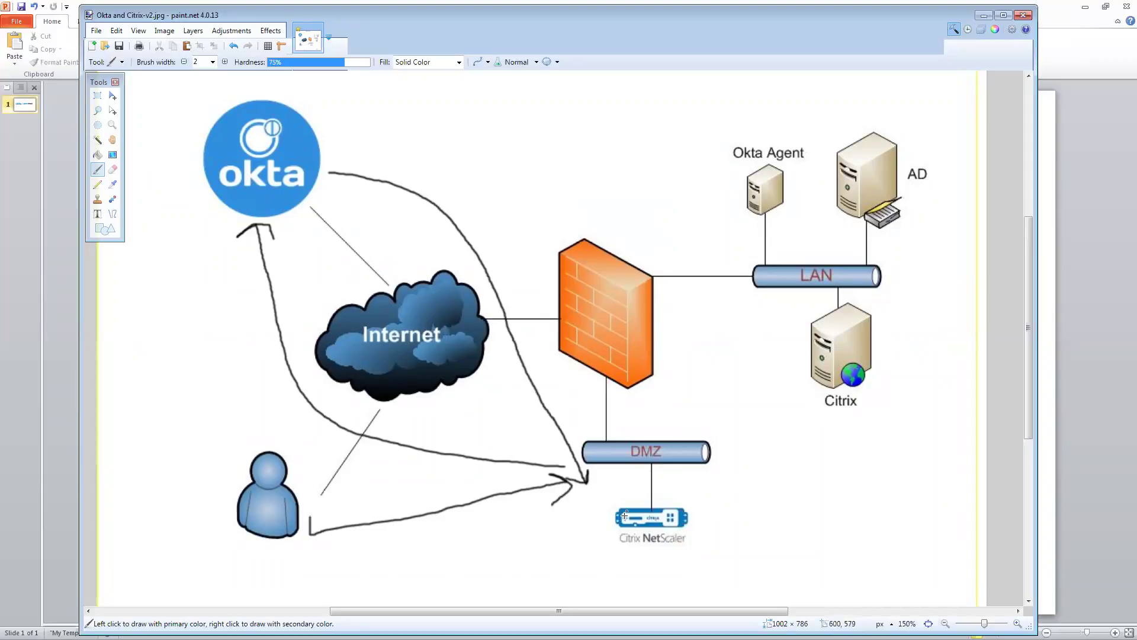
mouse_move(693, 490)
mouse_down()
mouse_move(799, 400)
mouse_move(782, 402)
mouse_move(803, 398)
mouse_move(802, 422)
mouse_up()
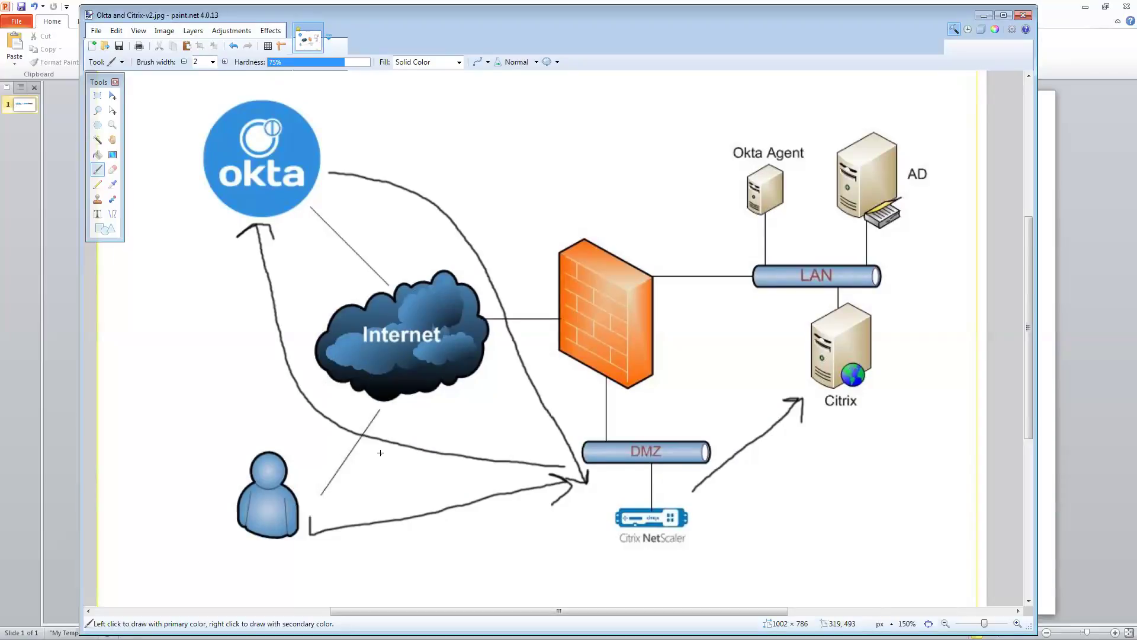
Step: Undo the sketched arrows to restore the clean network diagram
click(234, 46)
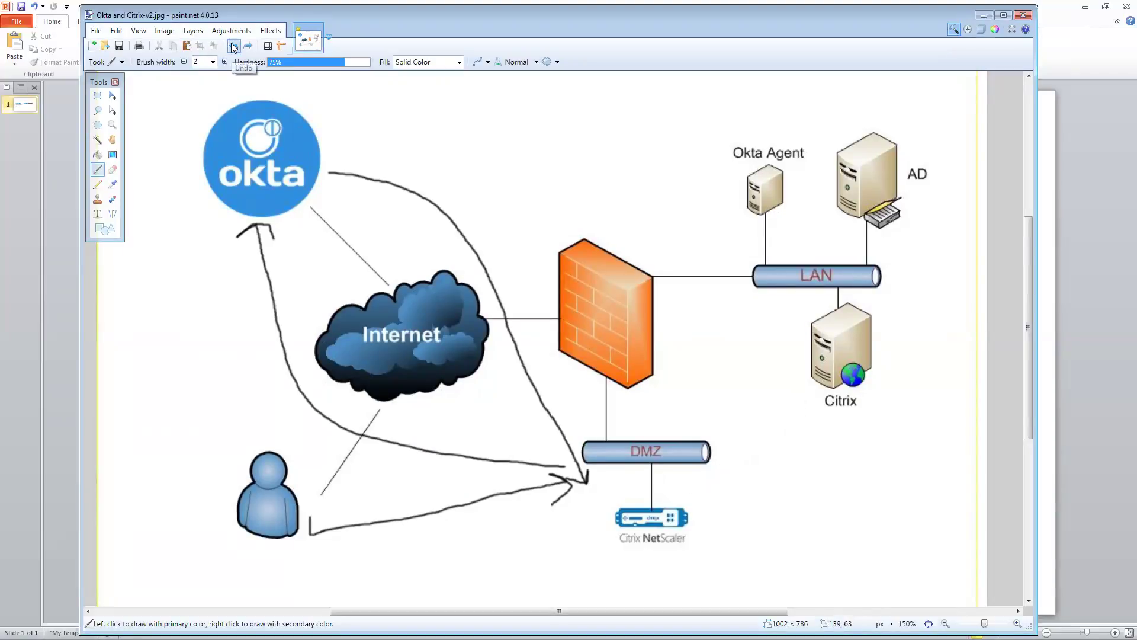
click(234, 46)
click(234, 46)
click(234, 47)
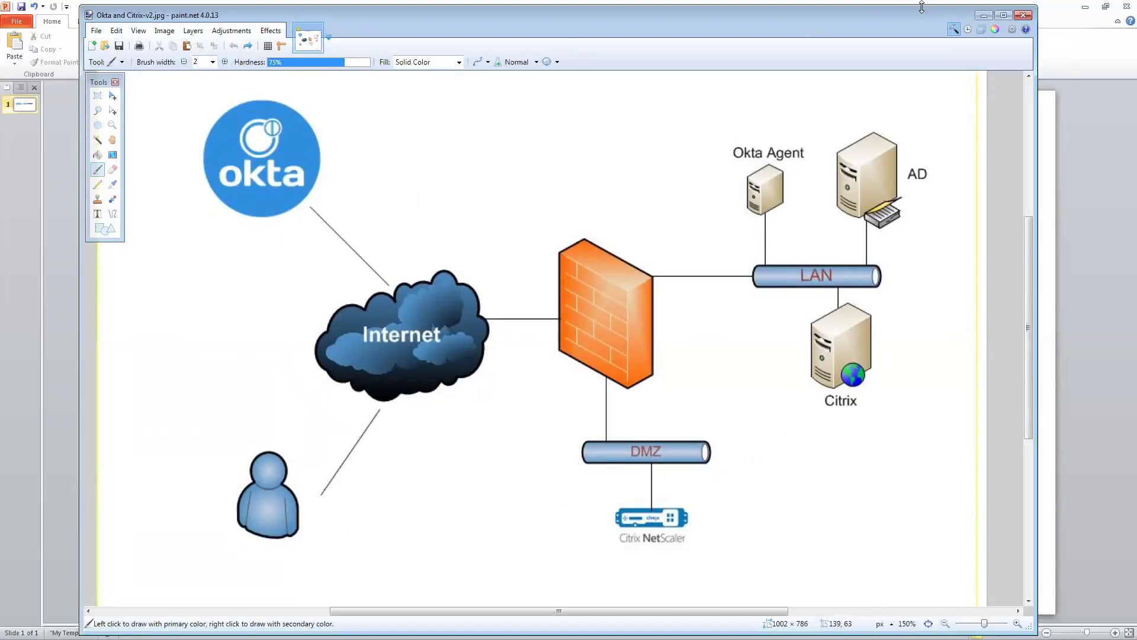
Step: Minimize paint.net and open the elab.okta.com sign-in page from a fresh Firefox tab
click(981, 15)
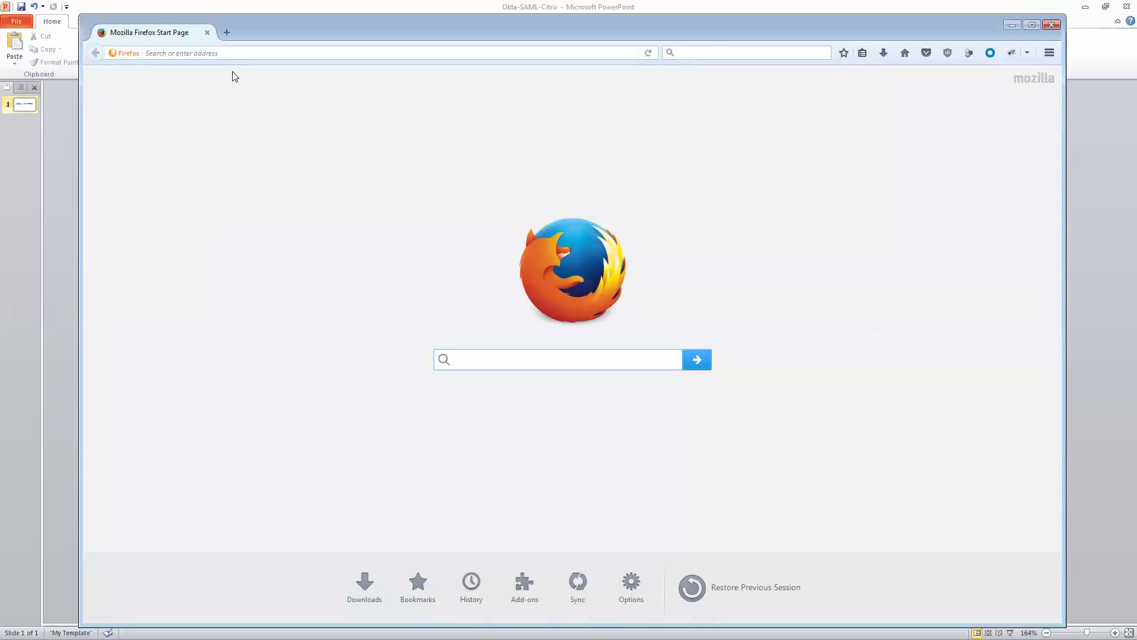
click(226, 33)
click(207, 33)
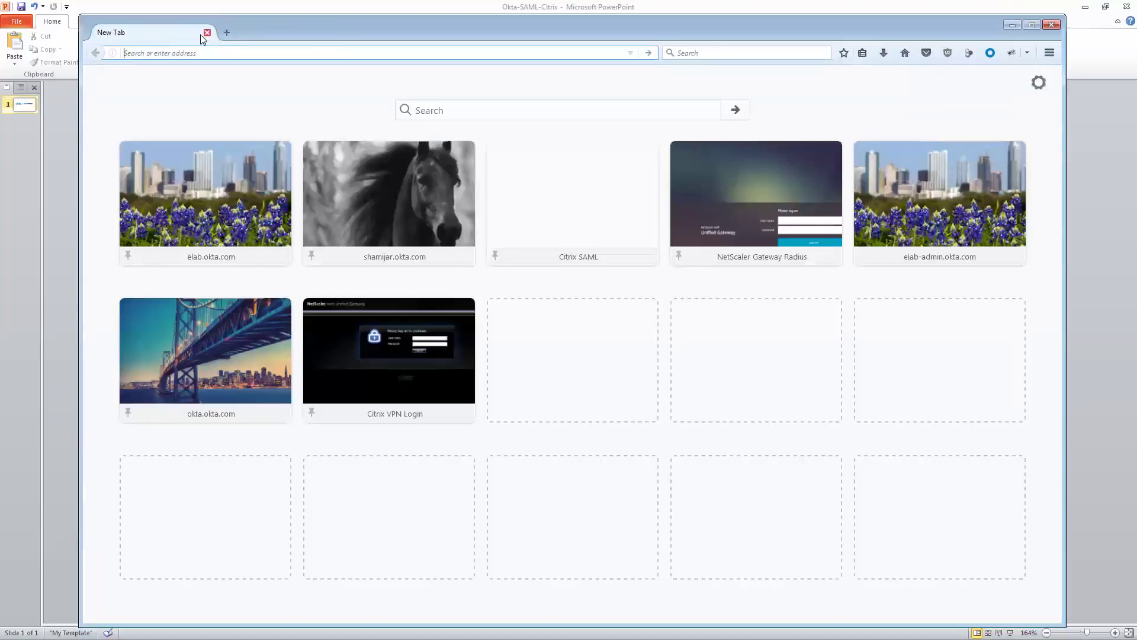
click(214, 193)
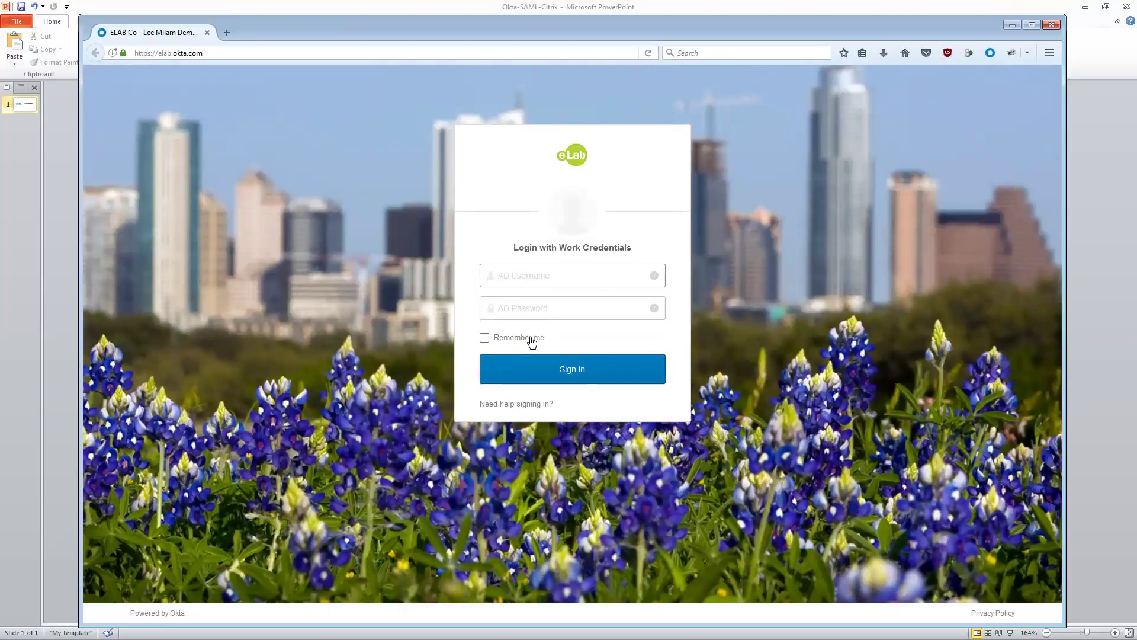
Step: Enter the AD username and password and submit them
text(rick)
key(Tab)
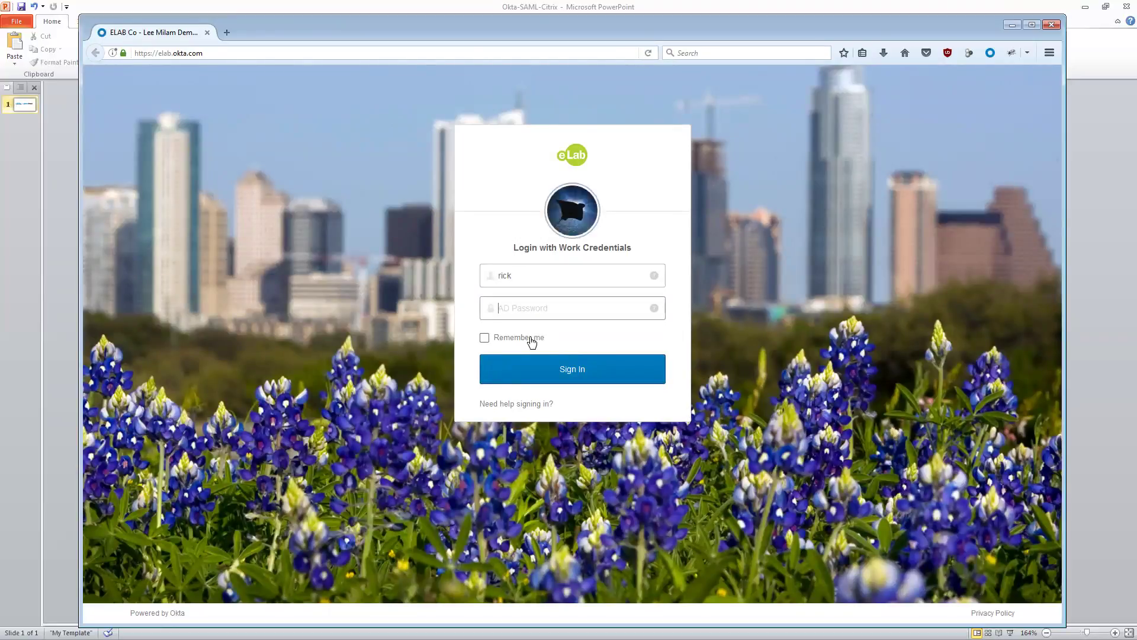
text(••••••••)
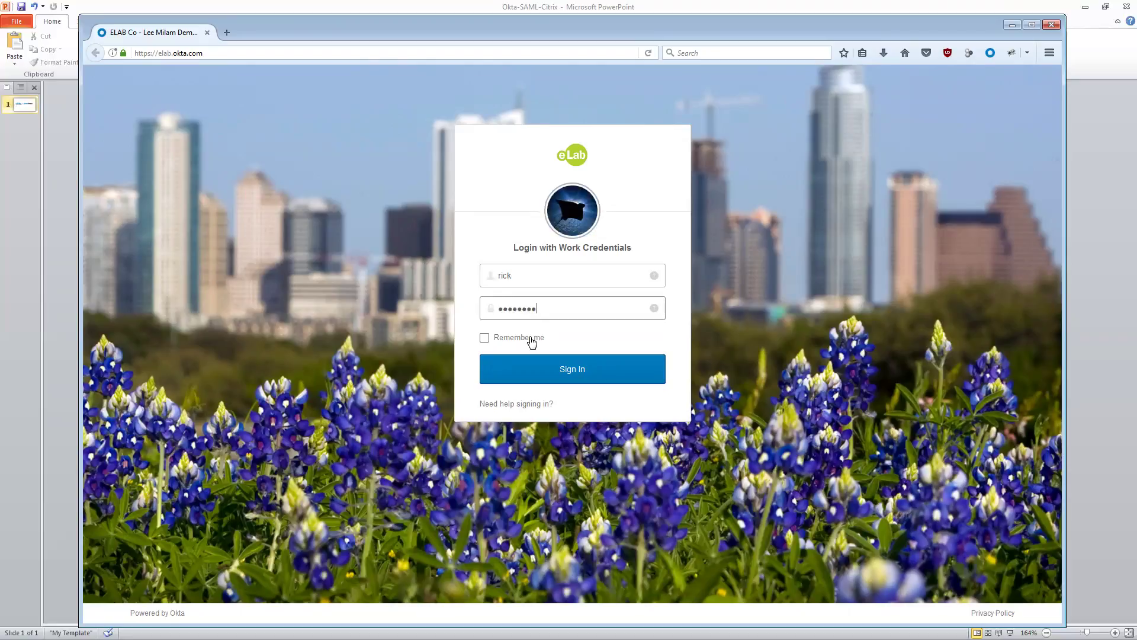
text(•)
key(Return)
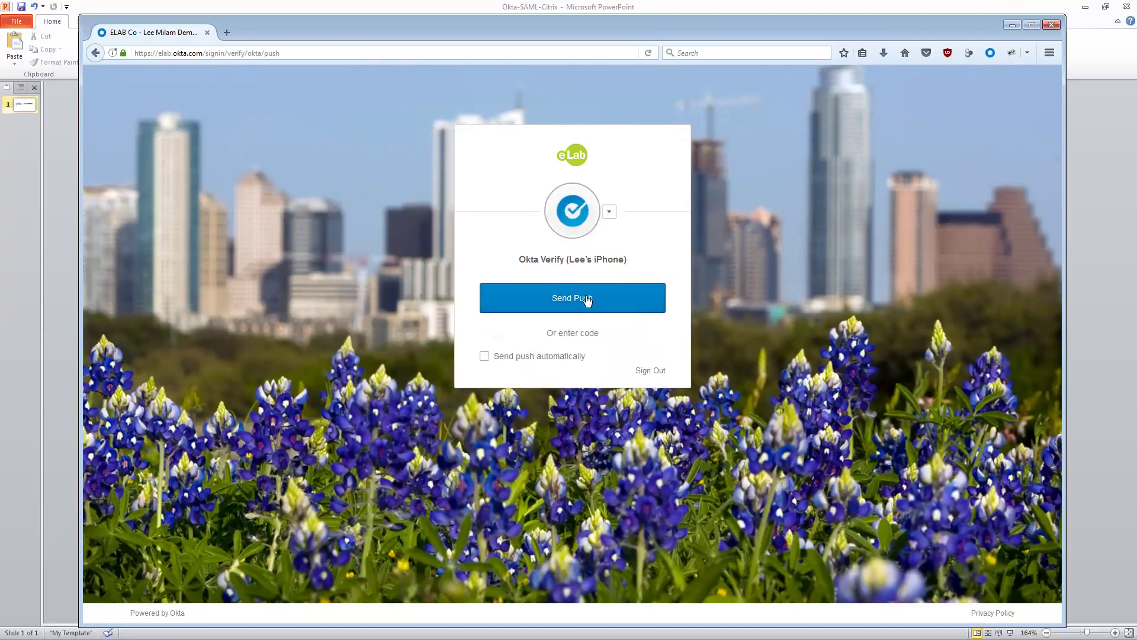
Step: Send the Okta Verify push to the phone for approval
click(587, 300)
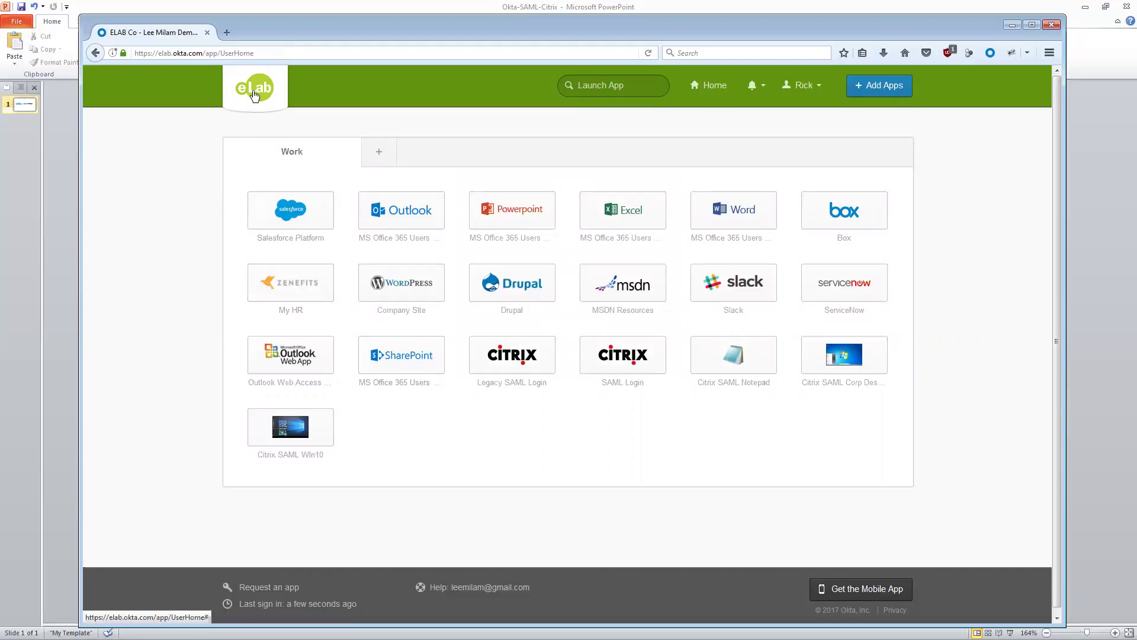
Step: Launch the Citrix 'SAML Login' tile from the dashboard's Work apps
mouse_move(284, 148)
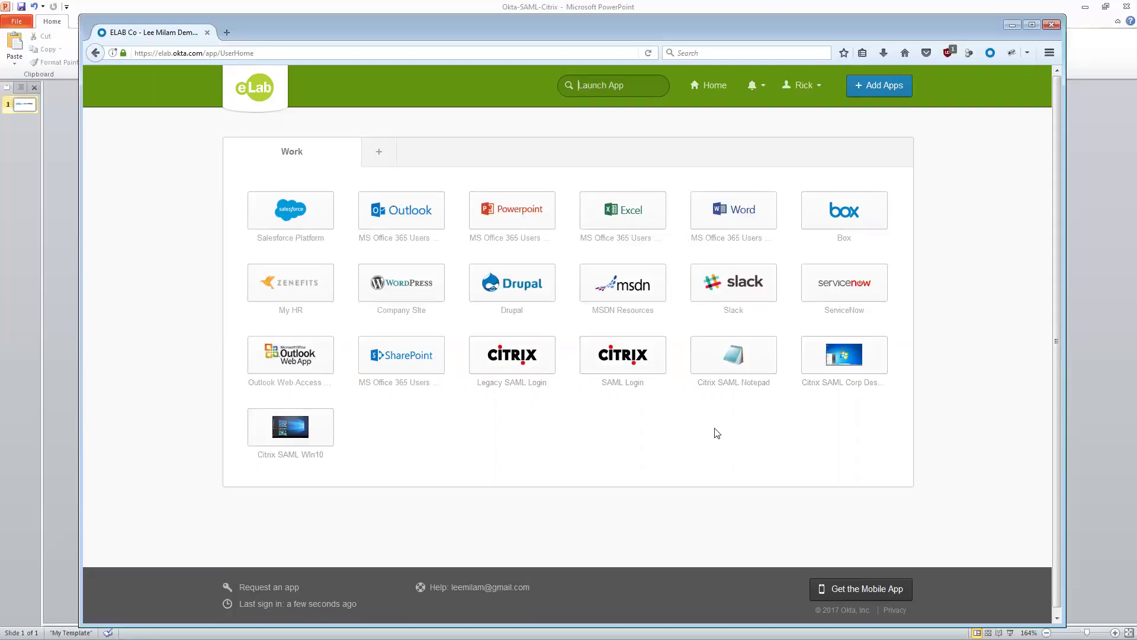
click(633, 363)
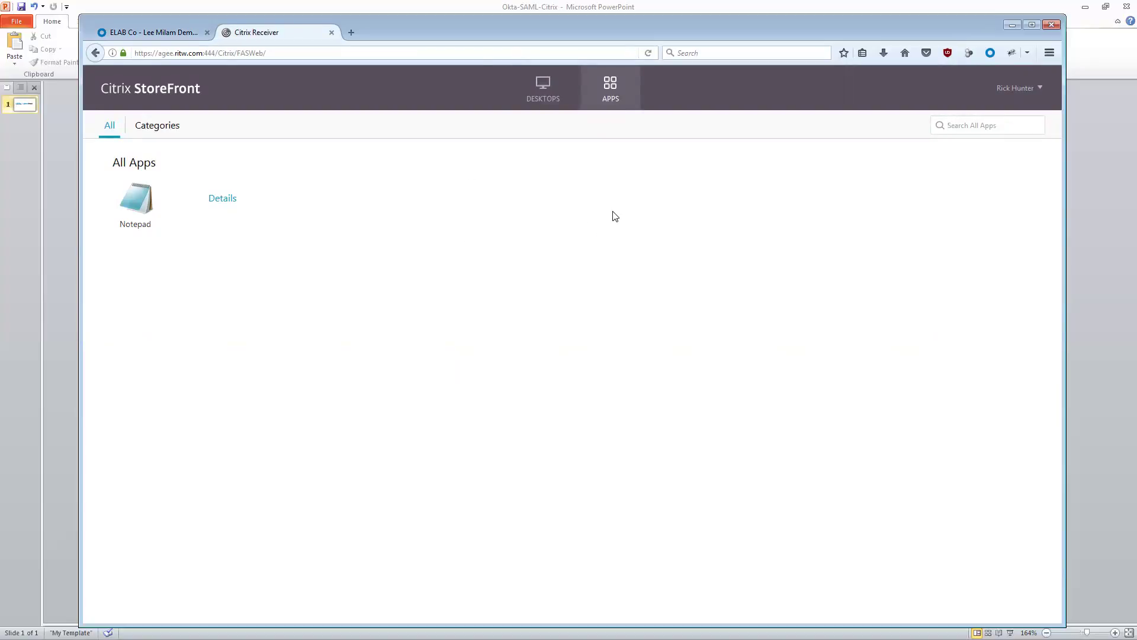
Step: View StoreFront's Desktops and Apps lists, then close the Citrix tab to return to Okta
click(541, 93)
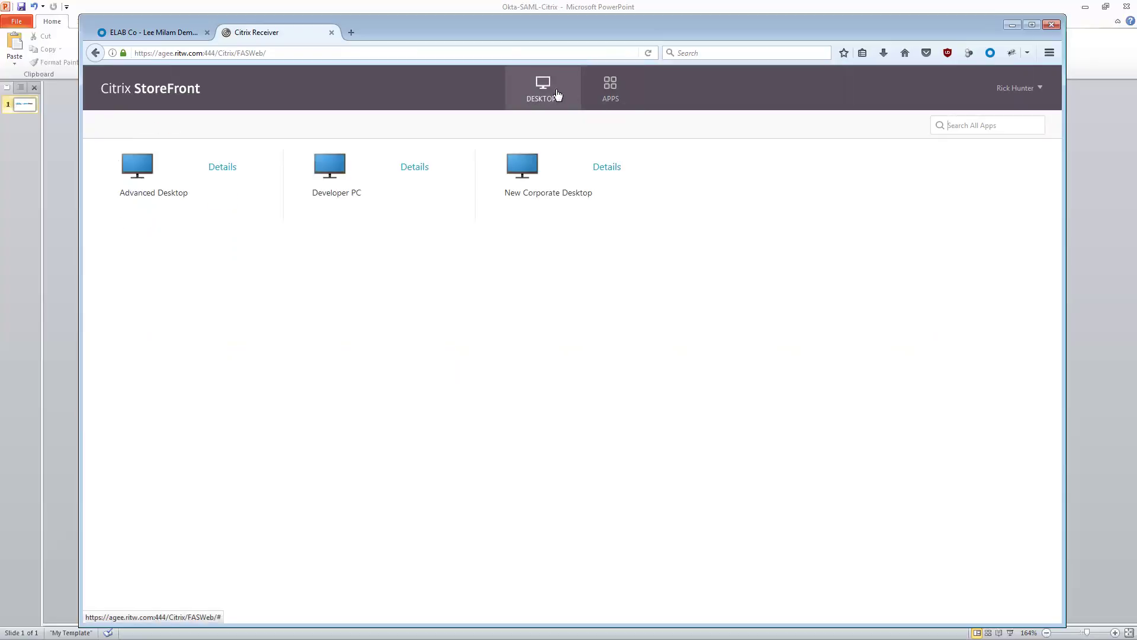
click(607, 90)
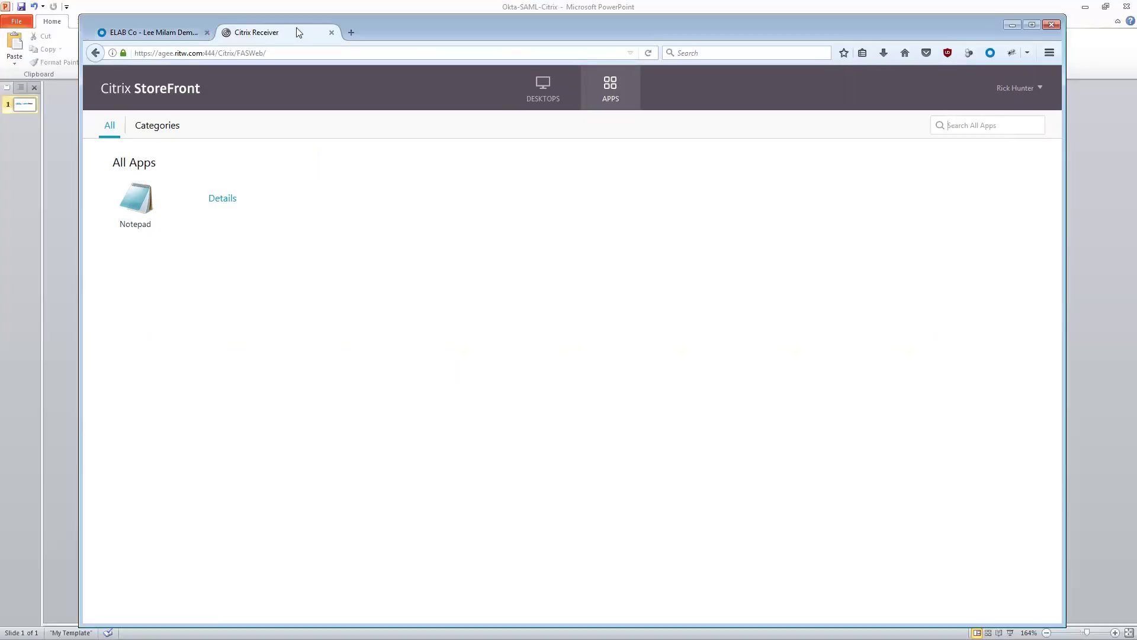
click(331, 32)
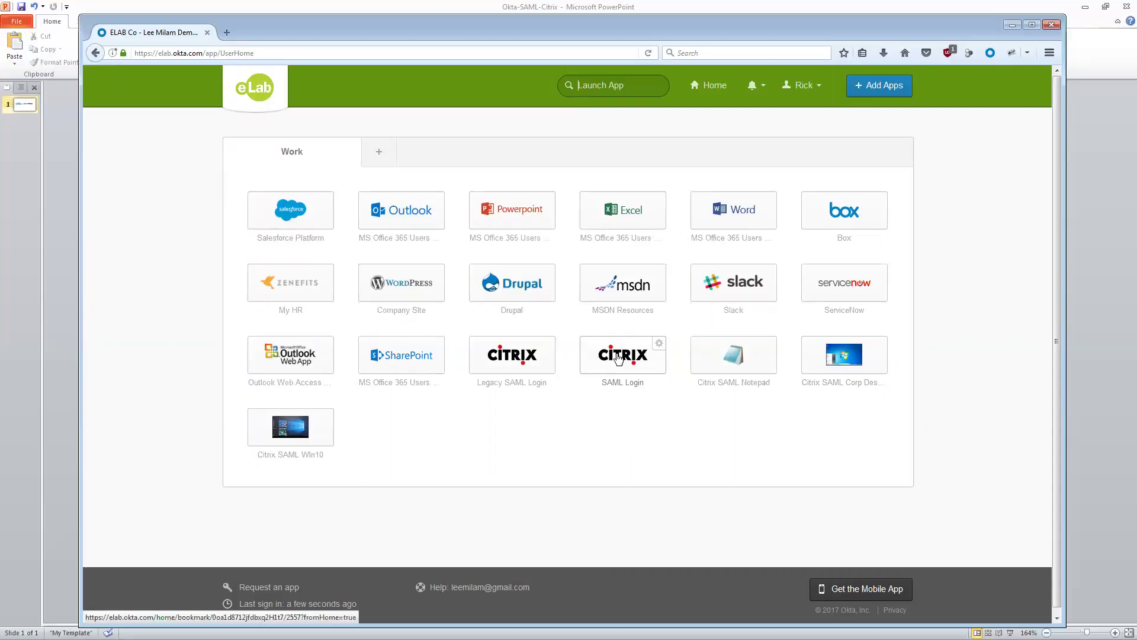
Step: Launch the Citrix SAML Notepad tile so a blank Untitled Notepad opens in StoreFront
click(736, 360)
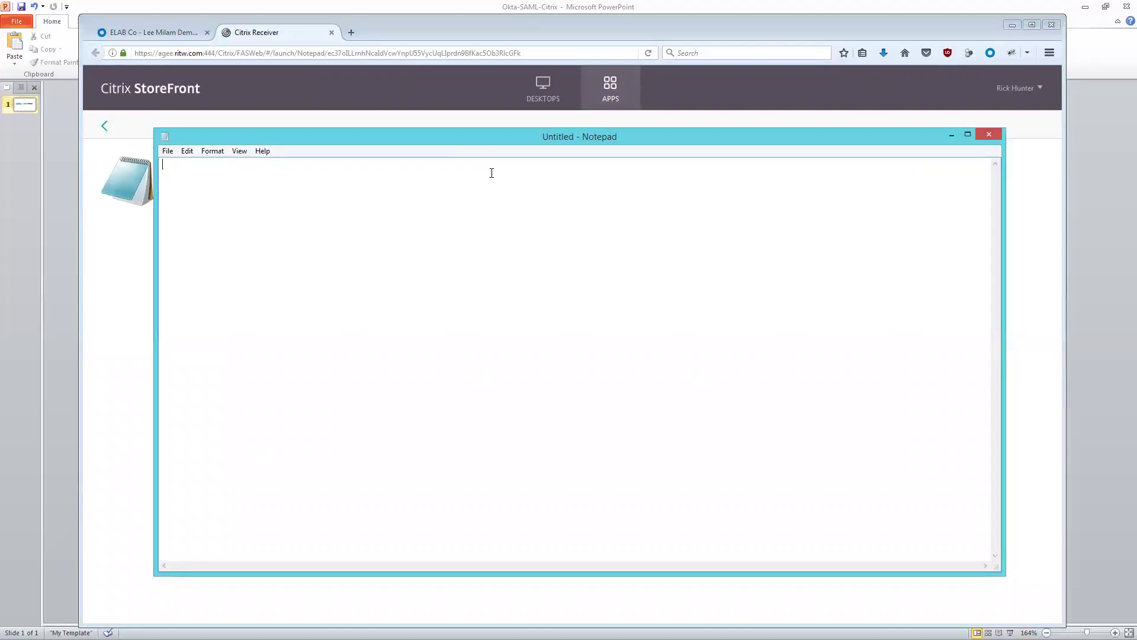
Step: Close the Notepad session and the StoreFront tab, then minimize Firefox to reveal the slide
click(993, 134)
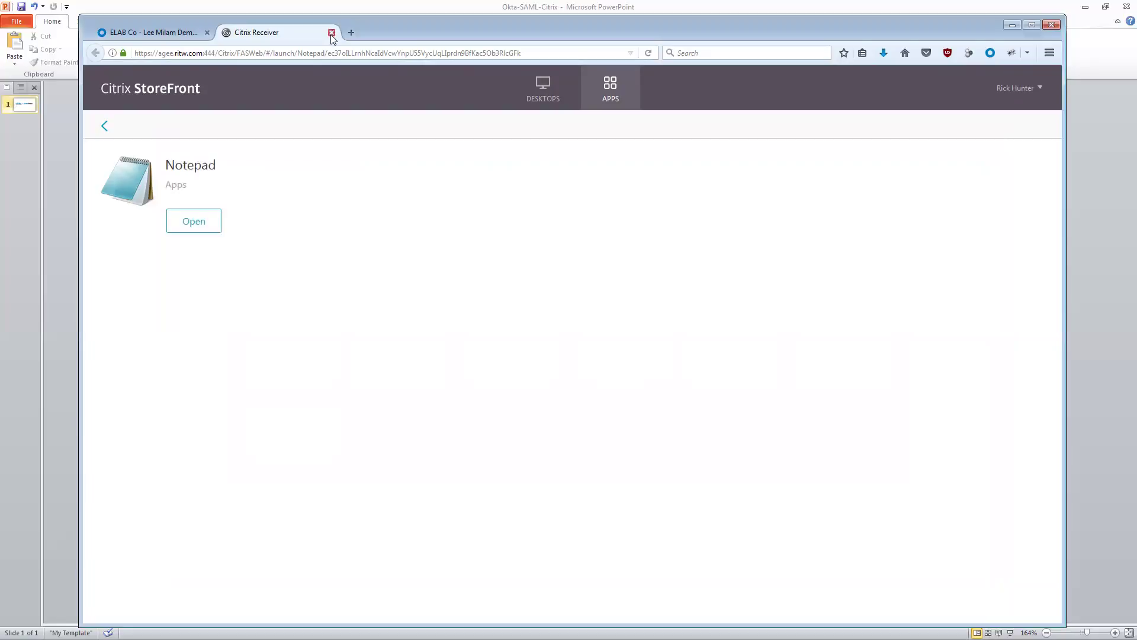
click(332, 33)
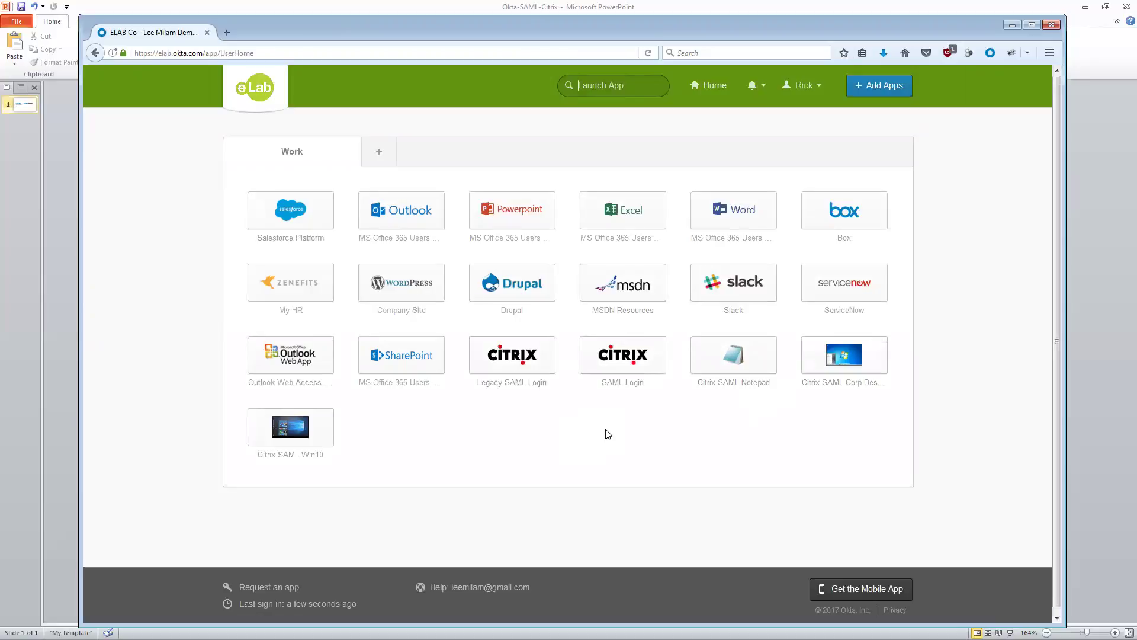
click(1012, 26)
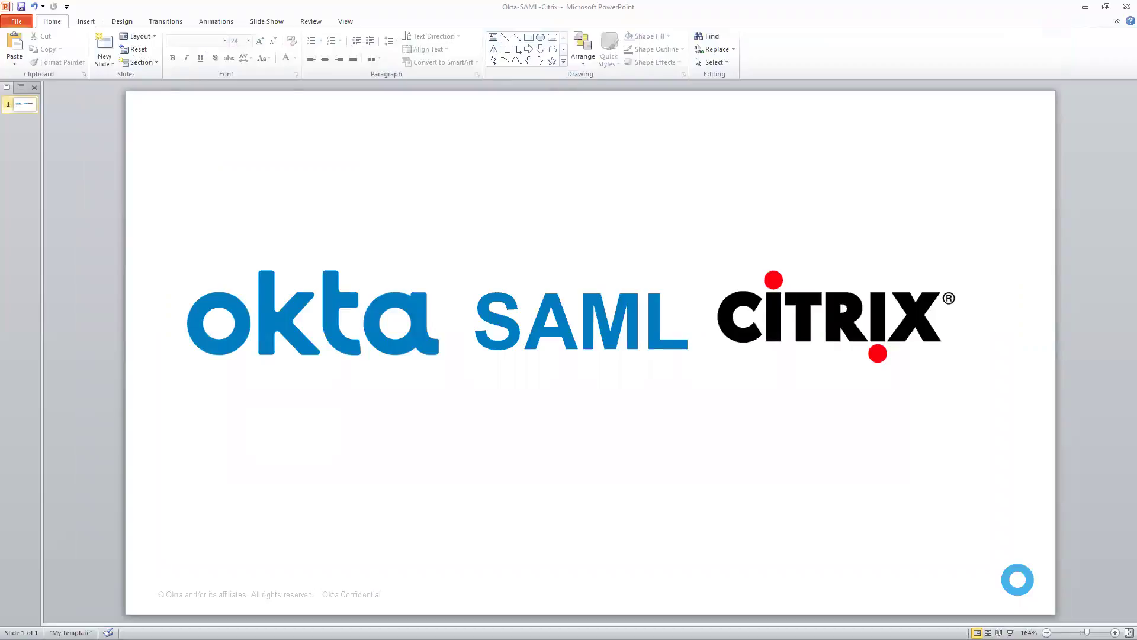
Step: In paint.net, draw an arrow from the user up to Okta and a note beside the Okta logo
key(alt+Tab)
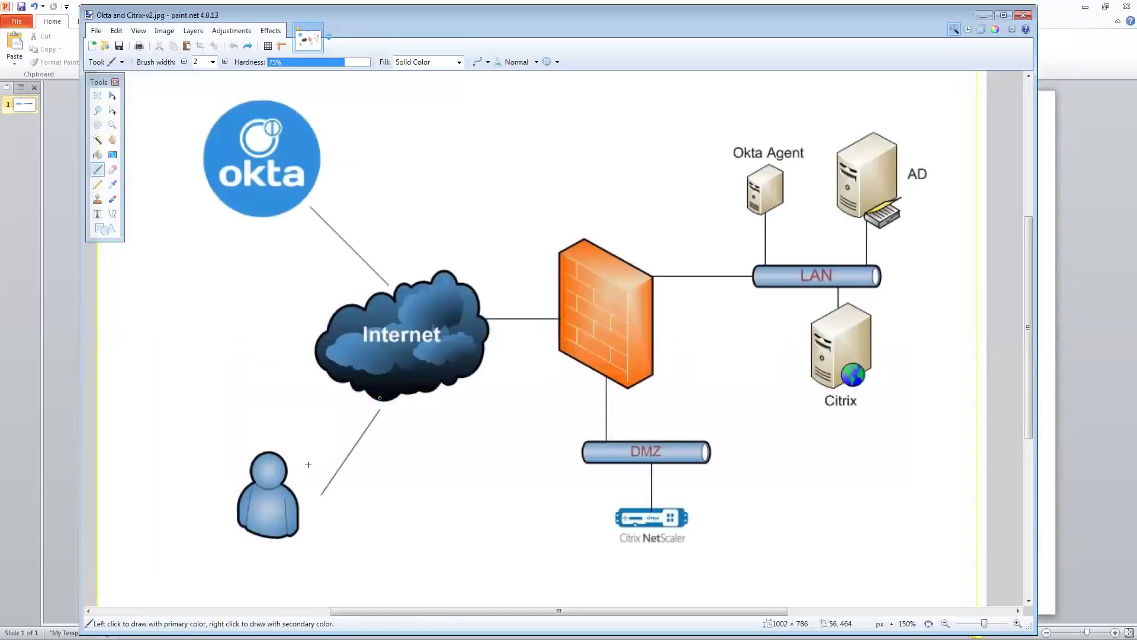
mouse_move(300, 471)
mouse_down()
mouse_move(269, 243)
mouse_move(252, 264)
mouse_up()
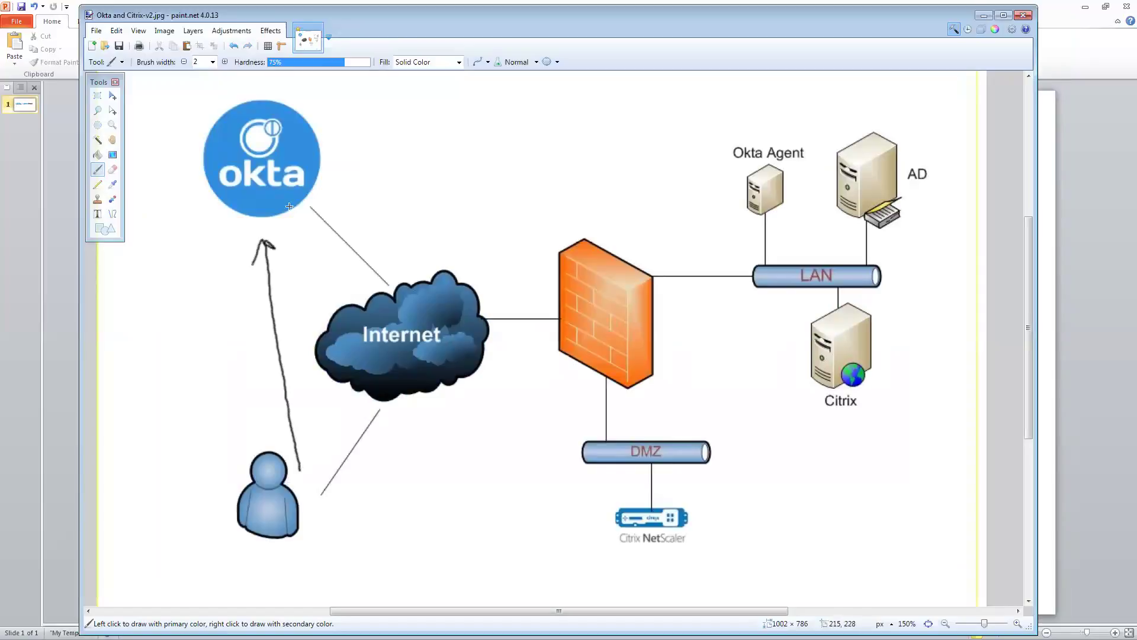
mouse_move(335, 124)
mouse_down()
mouse_move(337, 181)
mouse_move(388, 176)
mouse_move(402, 131)
mouse_move(349, 118)
mouse_move(370, 140)
mouse_move(364, 151)
mouse_move(383, 160)
mouse_up()
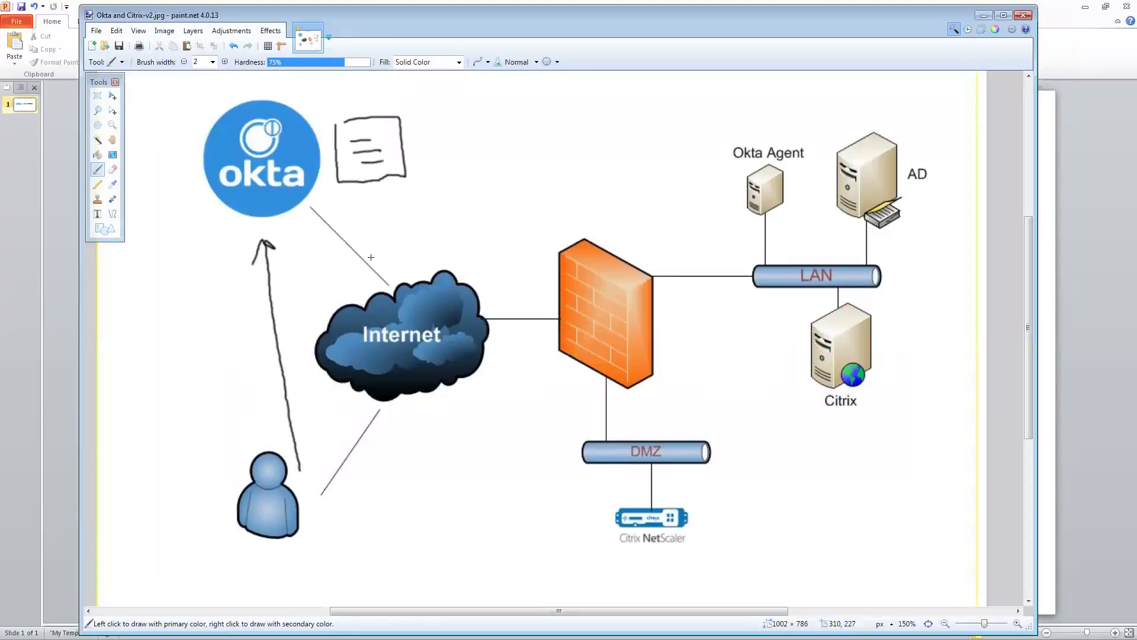
click(369, 172)
Step: Draw arrows from the note to NetScaler and on to Citrix, then undo both arrows
mouse_move(390, 189)
mouse_down()
mouse_move(469, 256)
mouse_move(604, 502)
mouse_move(581, 502)
mouse_up()
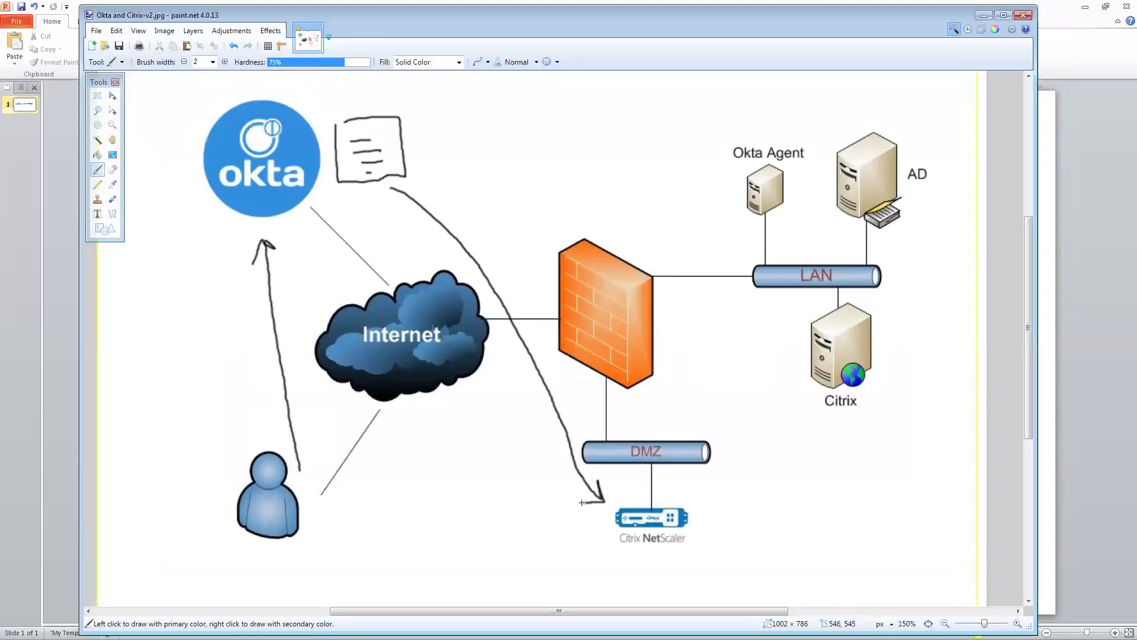
mouse_move(677, 484)
mouse_down()
mouse_move(801, 401)
mouse_move(800, 435)
mouse_up()
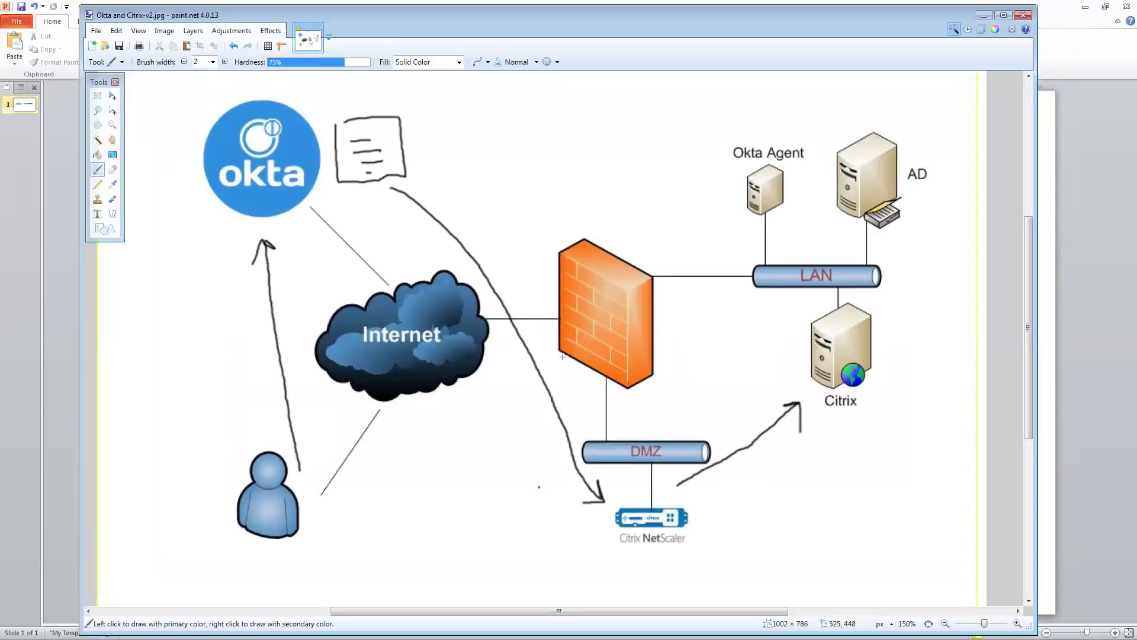
click(235, 46)
click(237, 47)
Step: Undo the note sketch and first arrow, then handwrite FoS beneath the Citrix server
click(237, 48)
click(237, 48)
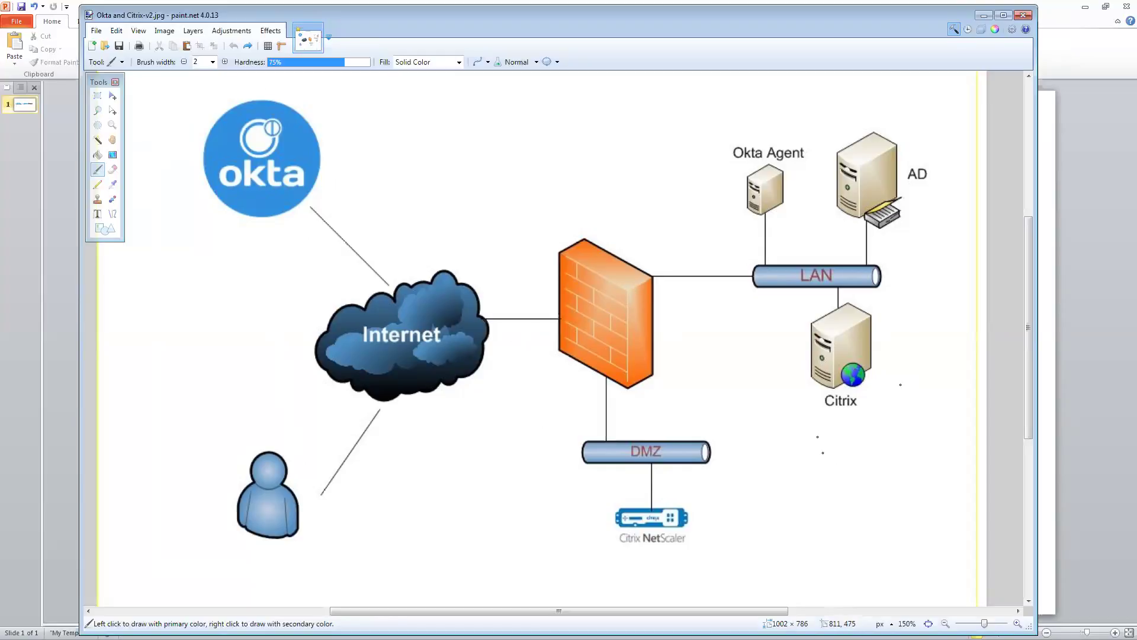
mouse_move(818, 437)
mouse_down()
mouse_move(818, 470)
mouse_move(829, 433)
mouse_move(839, 469)
mouse_move(856, 447)
mouse_move(881, 455)
mouse_move(870, 462)
mouse_up()
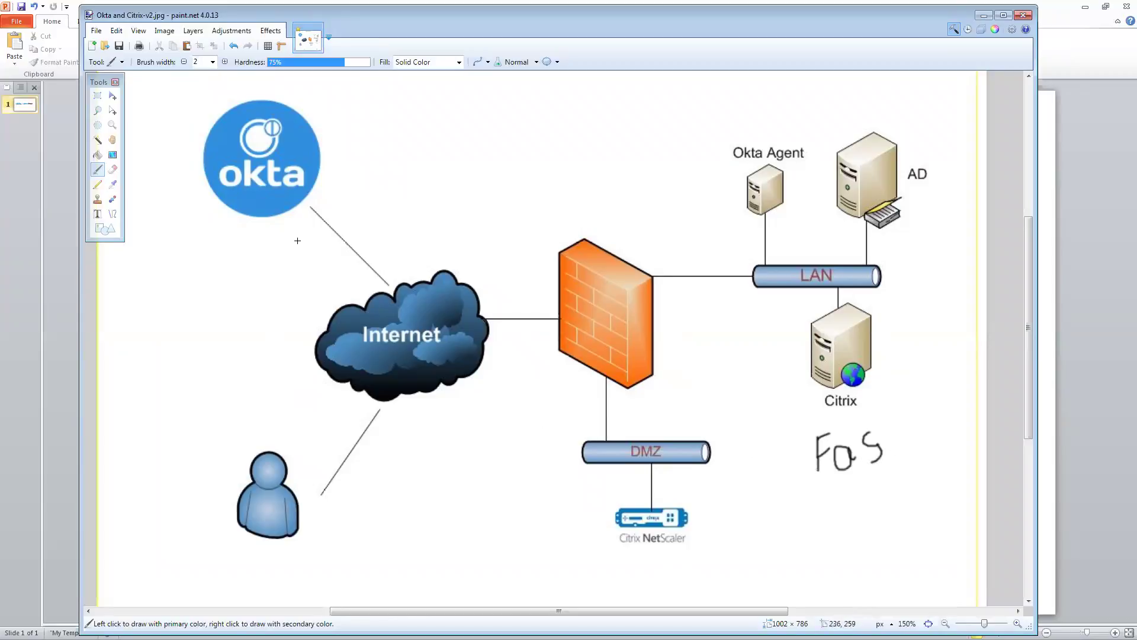
Step: Handwrite 7.9 beside the Citrix server, draw a line from Okta across to AD, and minimize paint.net
click(916, 236)
mouse_move(878, 377)
mouse_down()
mouse_move(892, 392)
mouse_move(912, 365)
mouse_move(919, 390)
mouse_up()
mouse_move(348, 144)
mouse_down()
mouse_move(547, 125)
mouse_move(830, 137)
mouse_up()
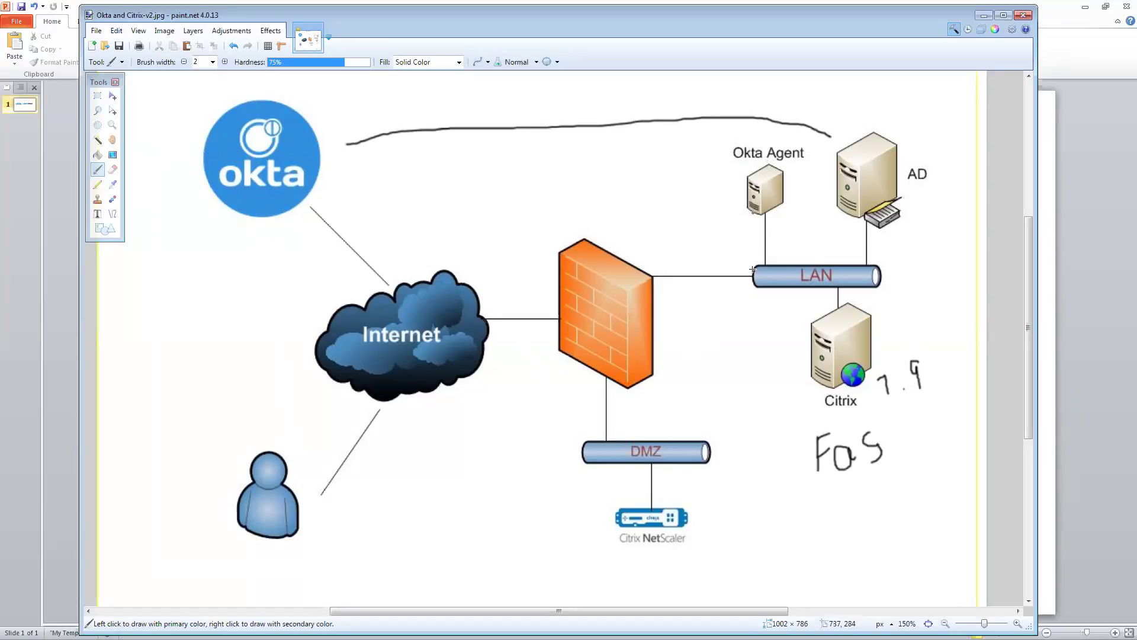
click(677, 263)
Step: Close the setup documentation tab and open 'How to Configure SAML 2.0 for NetScaler Gateway' from Sign On
click(983, 15)
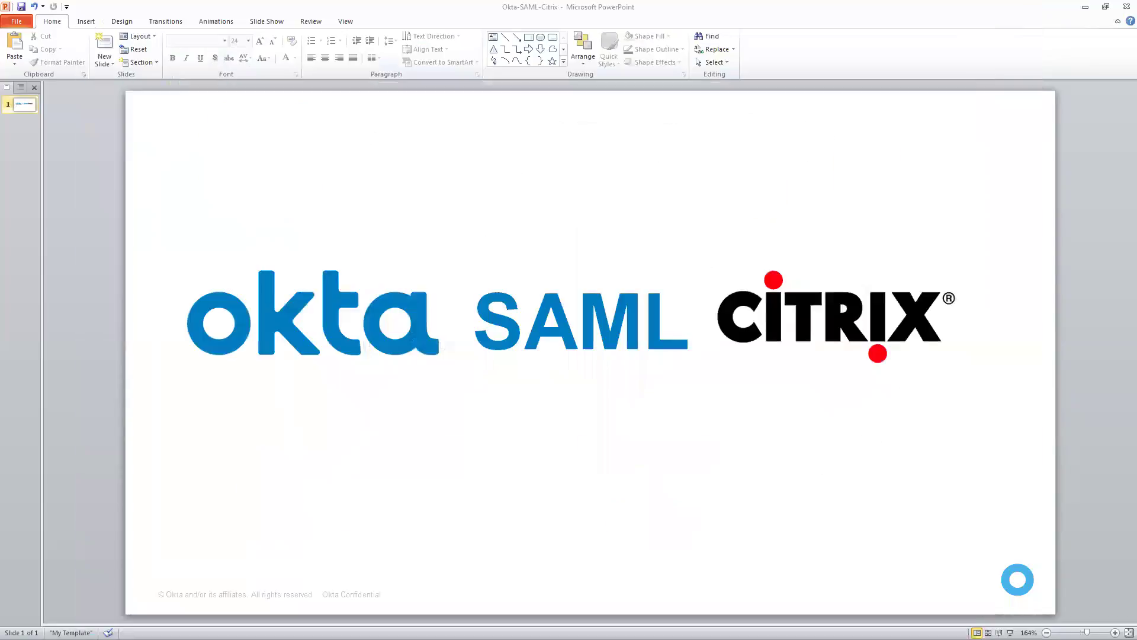
key(alt+Tab)
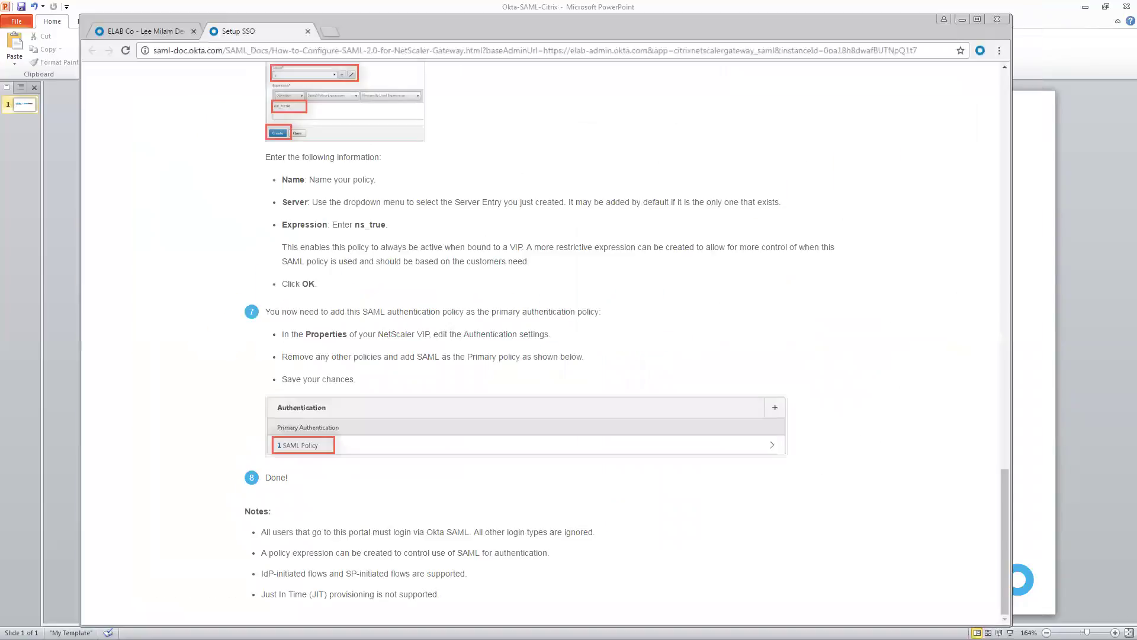
click(308, 31)
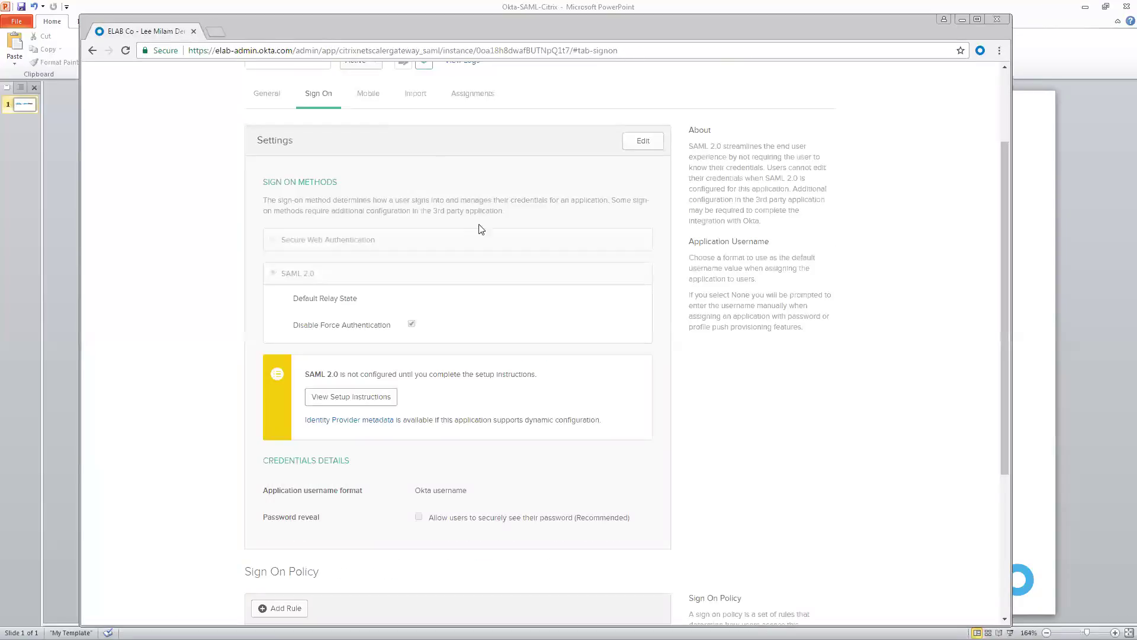
scroll(536, 276, up, 2)
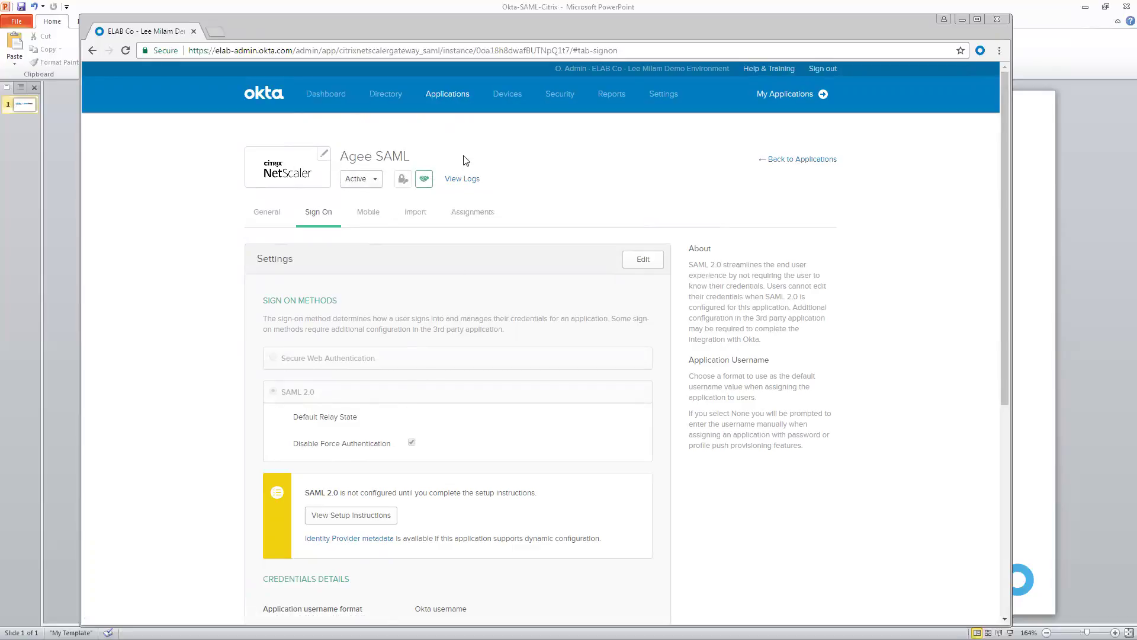
scroll(497, 346, down, 1)
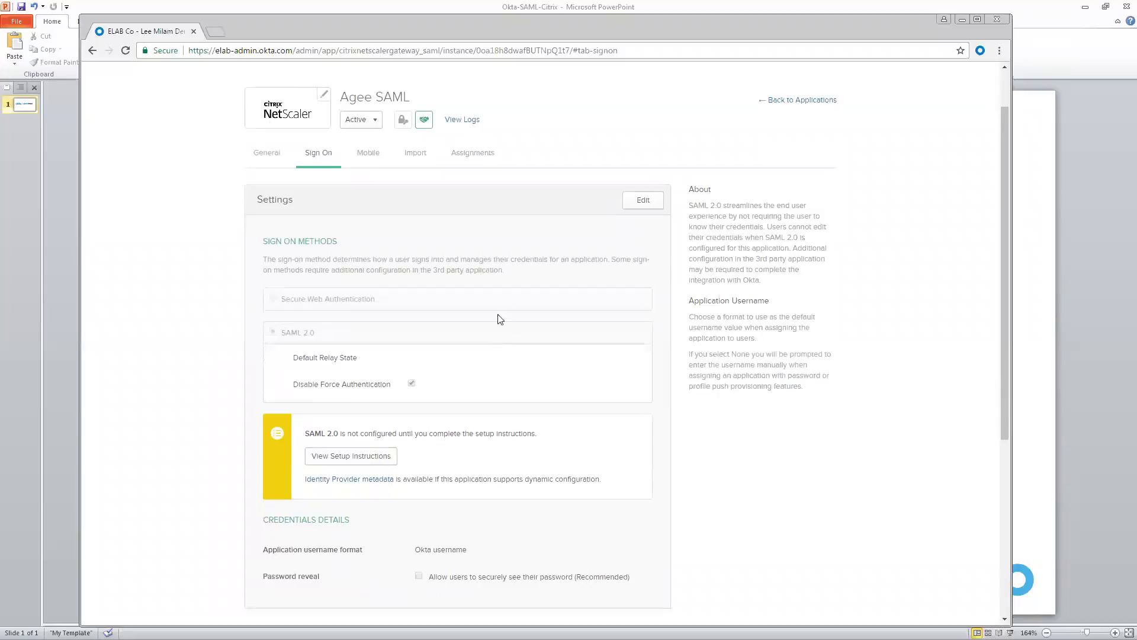
click(357, 459)
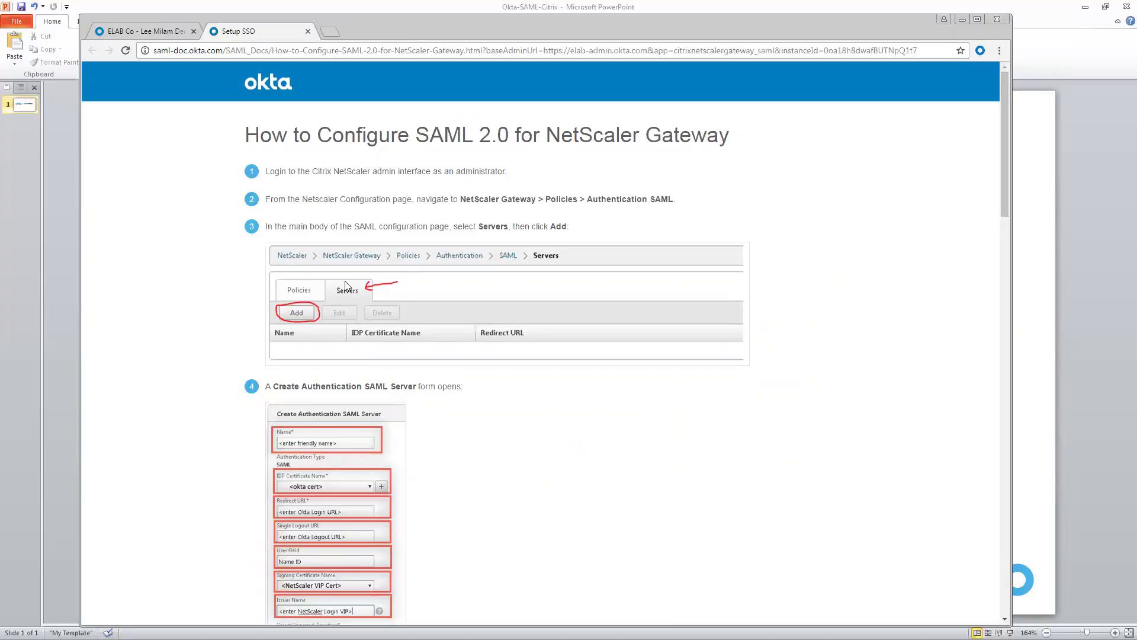
Step: Scroll through the NetScaler Gateway SAML setup guide down to the Notes, then return to paint.net
scroll(452, 393, down, 3)
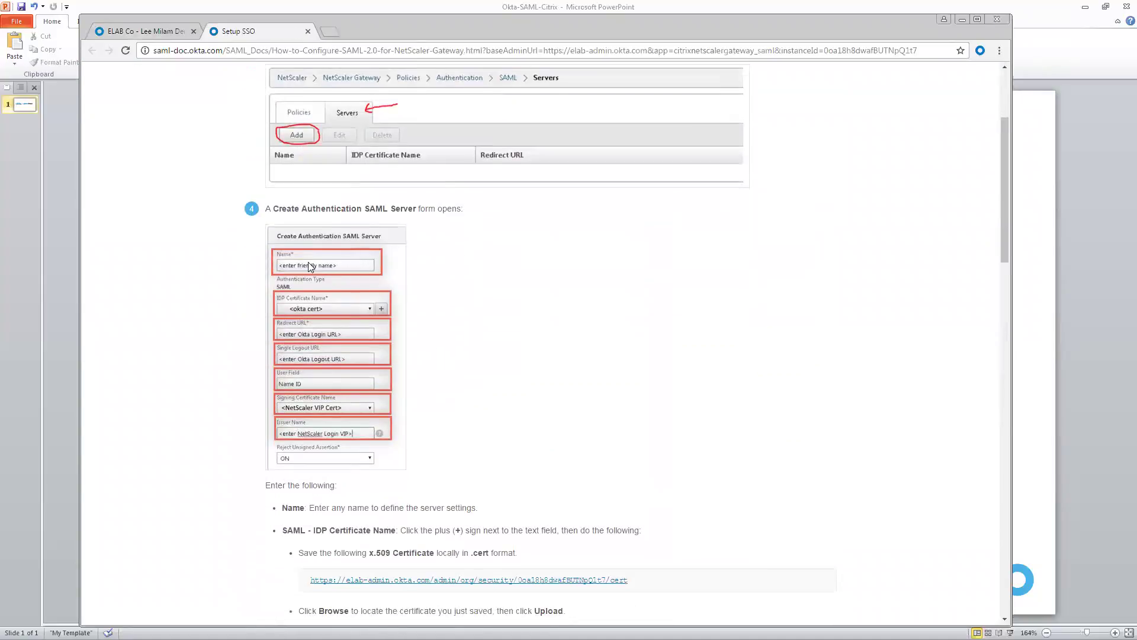
scroll(419, 406, down, 3)
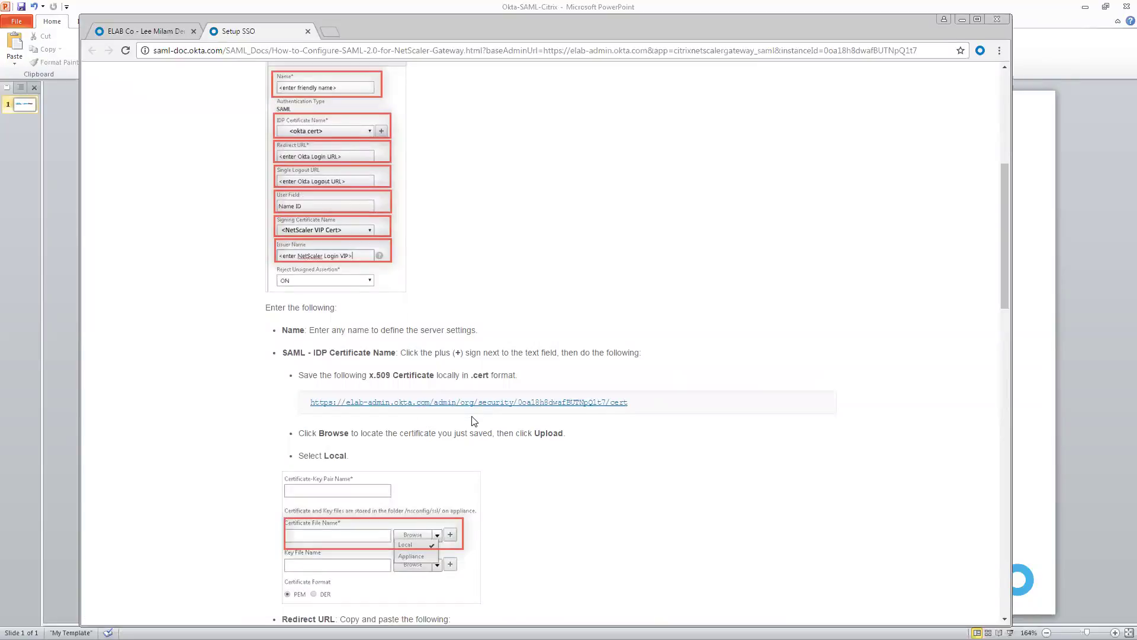
scroll(474, 421, down, 2)
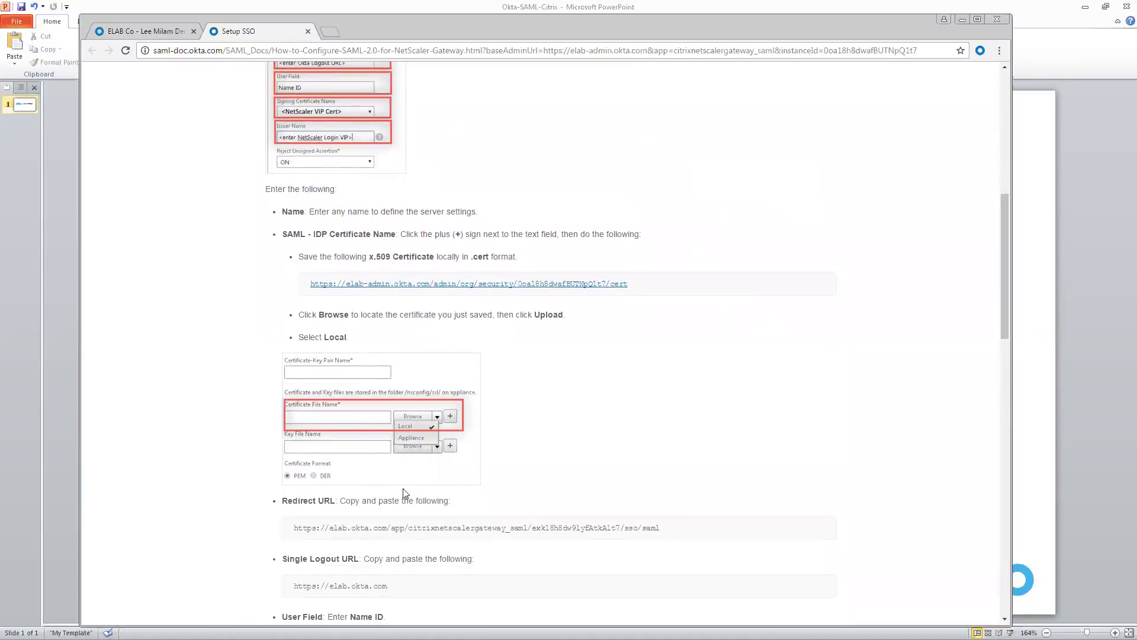
scroll(566, 404, down, 6)
scroll(566, 404, down, 3)
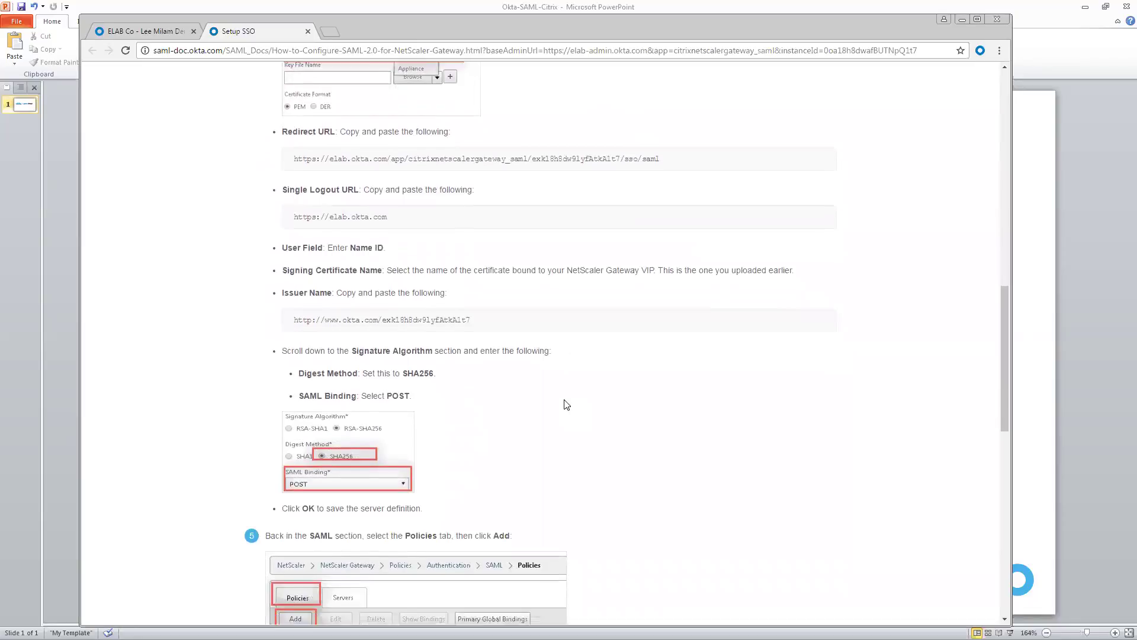
scroll(484, 405, down, 3)
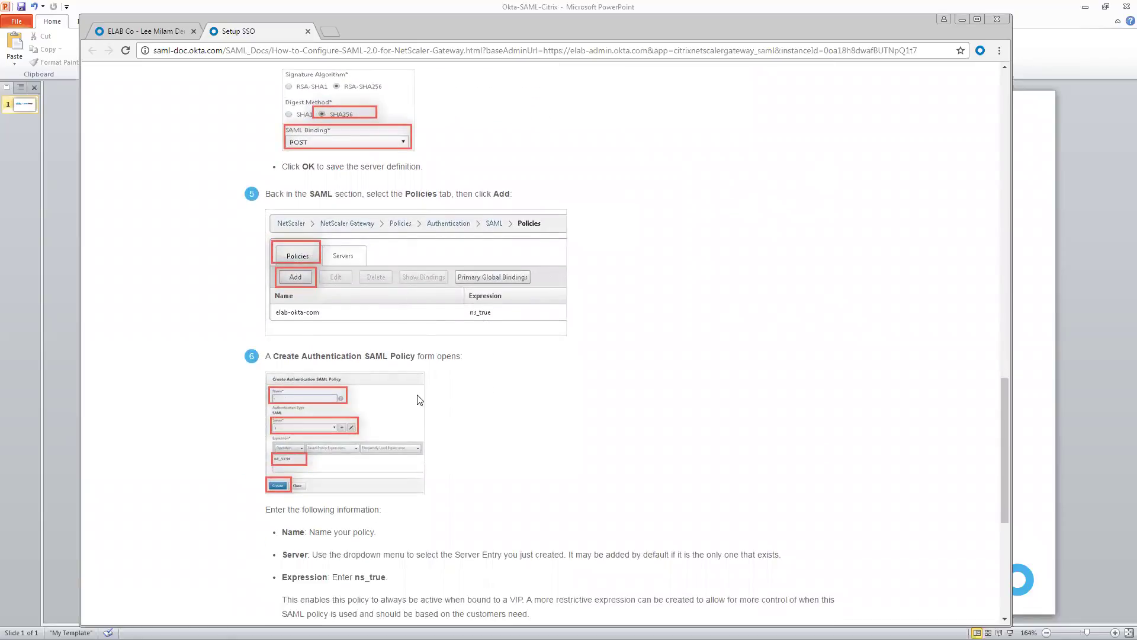
scroll(541, 401, down, 6)
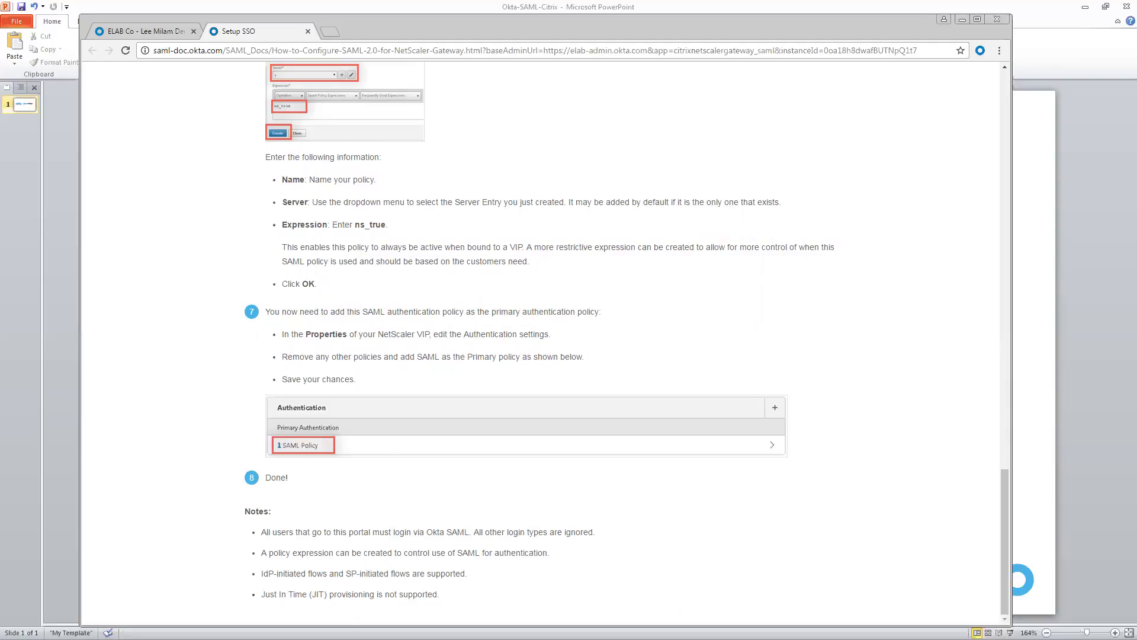
key(alt+Tab)
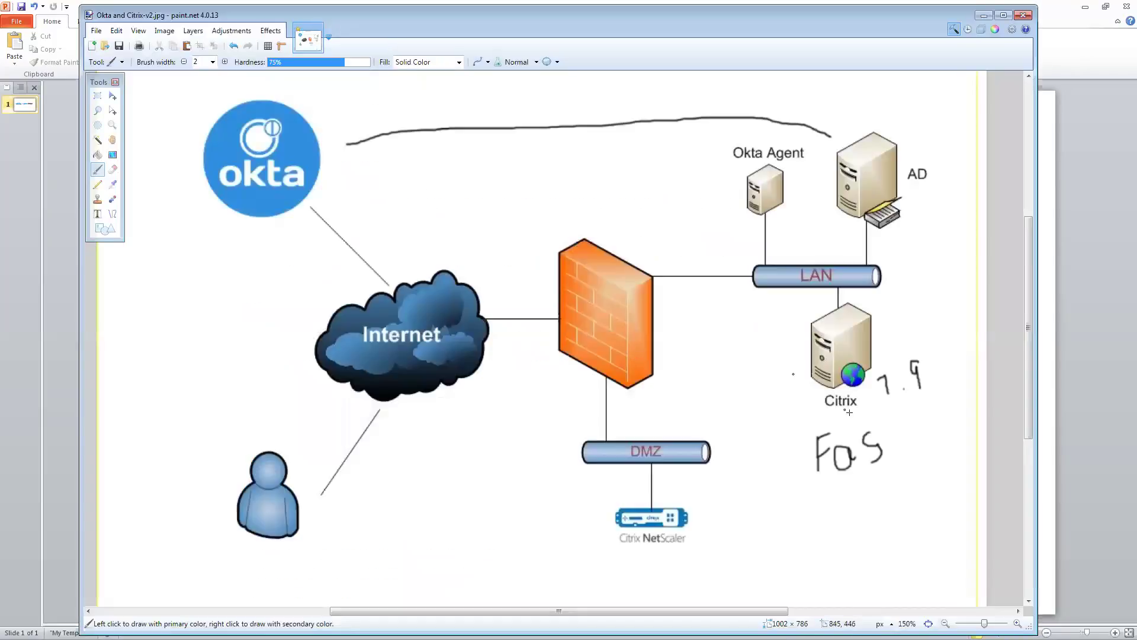
Step: Scribble over the handwritten FoS and 7.9 labels next to the Citrix server
mouse_move(876, 437)
mouse_down()
mouse_move(817, 447)
mouse_move(868, 464)
mouse_move(838, 465)
mouse_move(850, 444)
mouse_up()
mouse_move(917, 363)
mouse_down()
mouse_move(927, 379)
mouse_move(891, 374)
mouse_move(906, 392)
mouse_up()
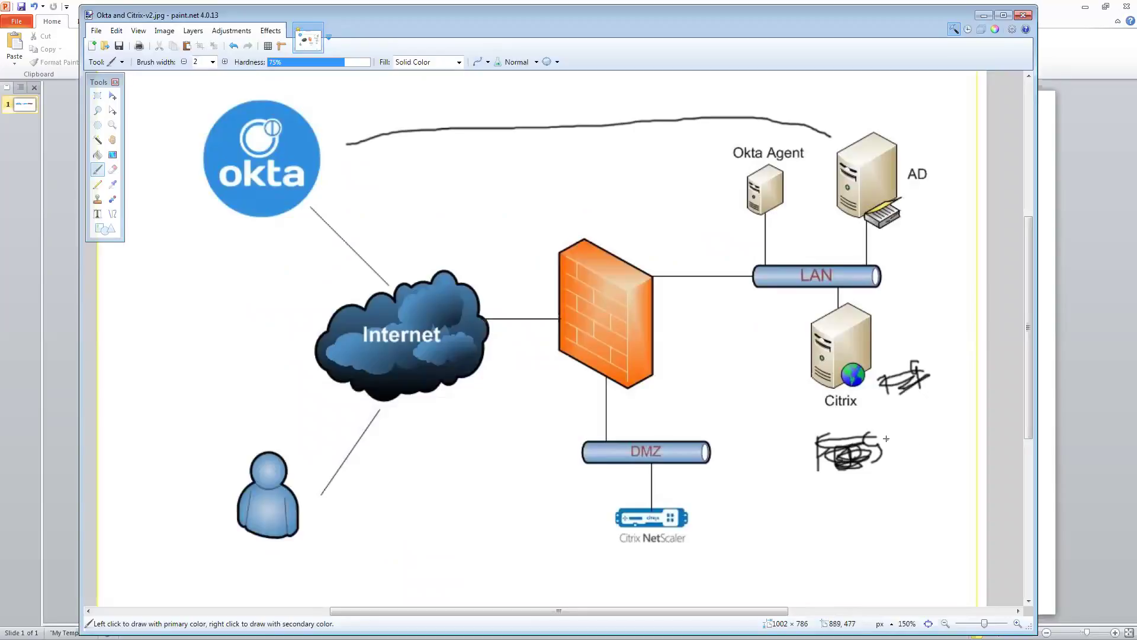